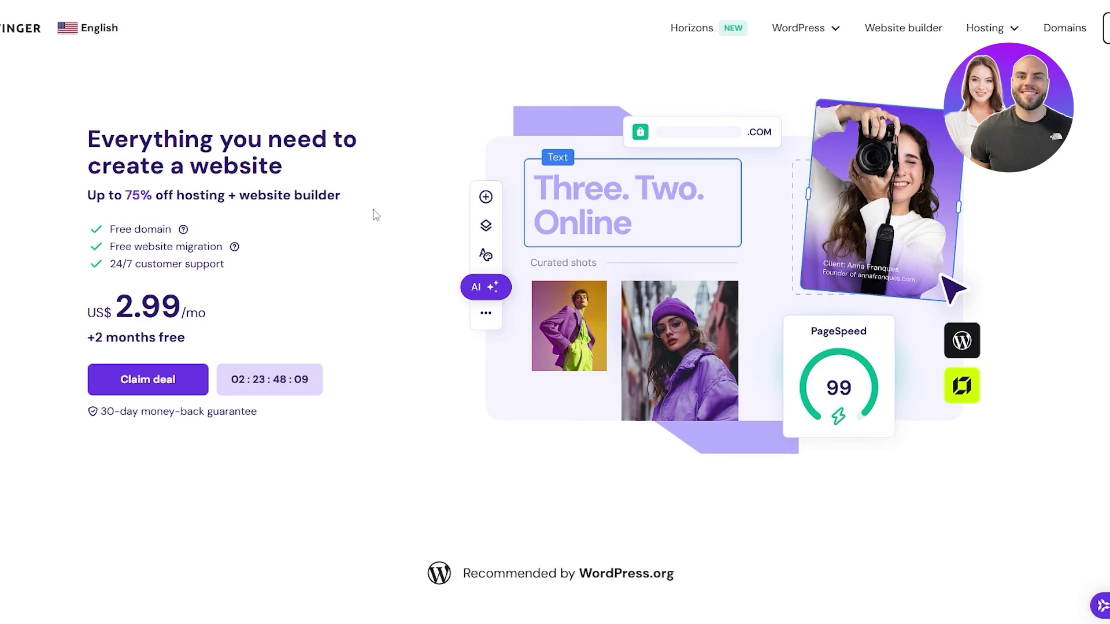
Go to the Business email page from the Hosting menu and jump to its pricing plans.
scroll(158, 505, "down", 15)
scroll(18, 206, "up", 15)
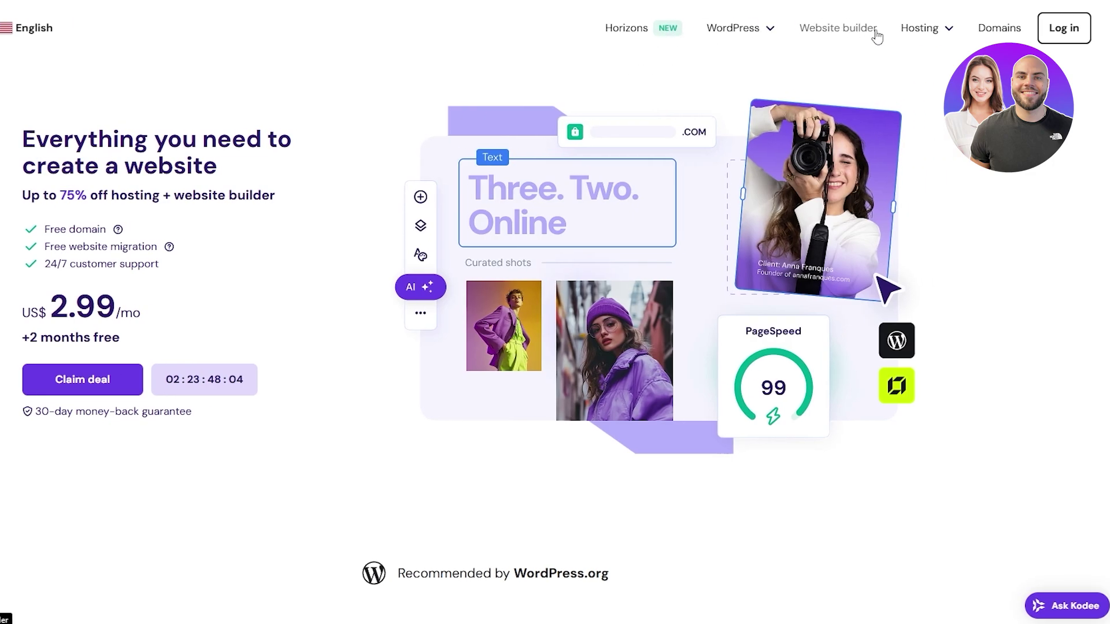
left_click(948, 36)
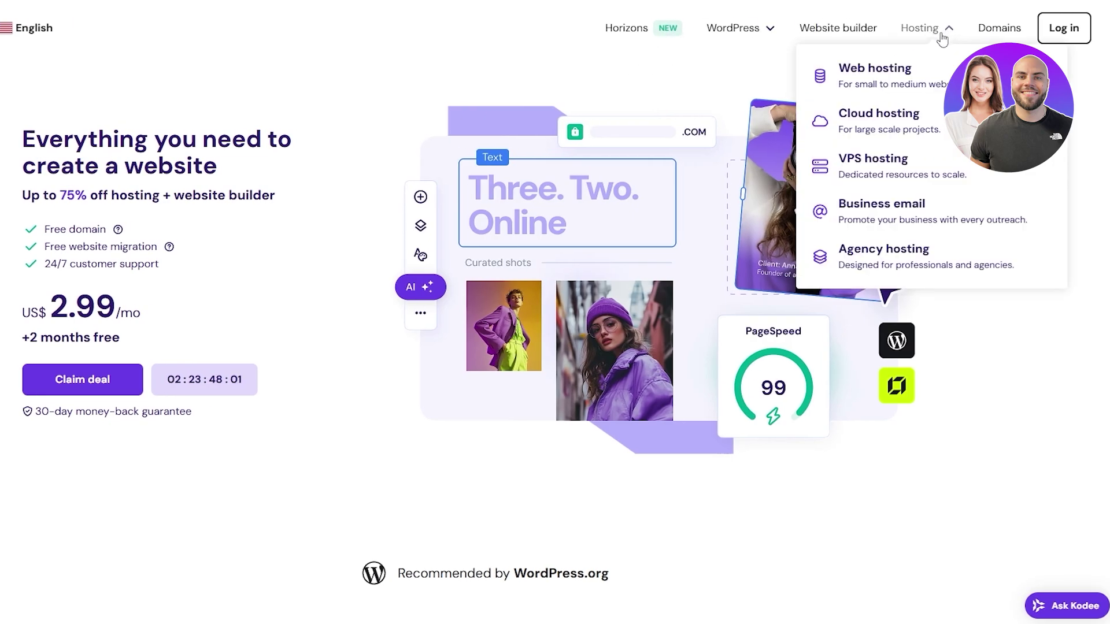
left_click(879, 203)
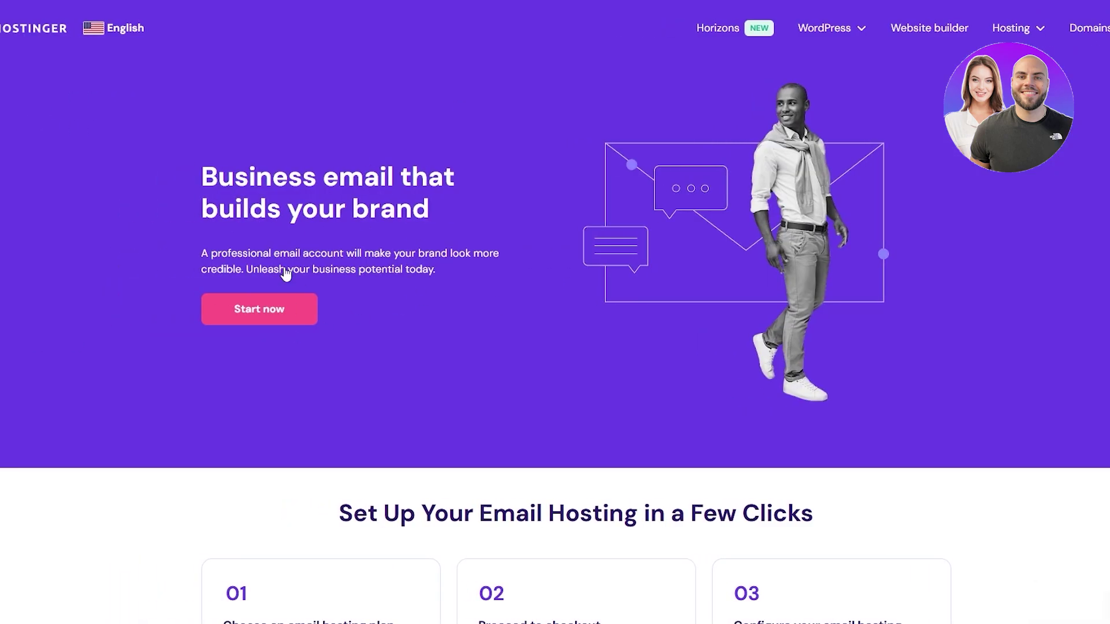
left_click(234, 310)
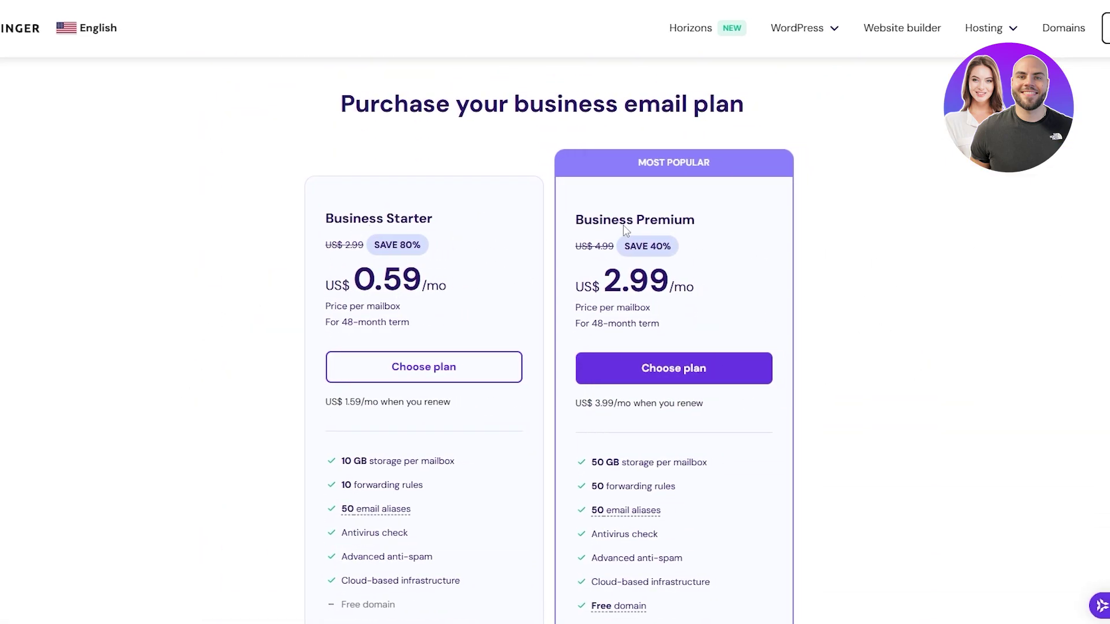
Compare the Business Starter plan at US$0.59/mo with Business Premium at US$2.99/mo.
scroll(626, 230, "down", 2)
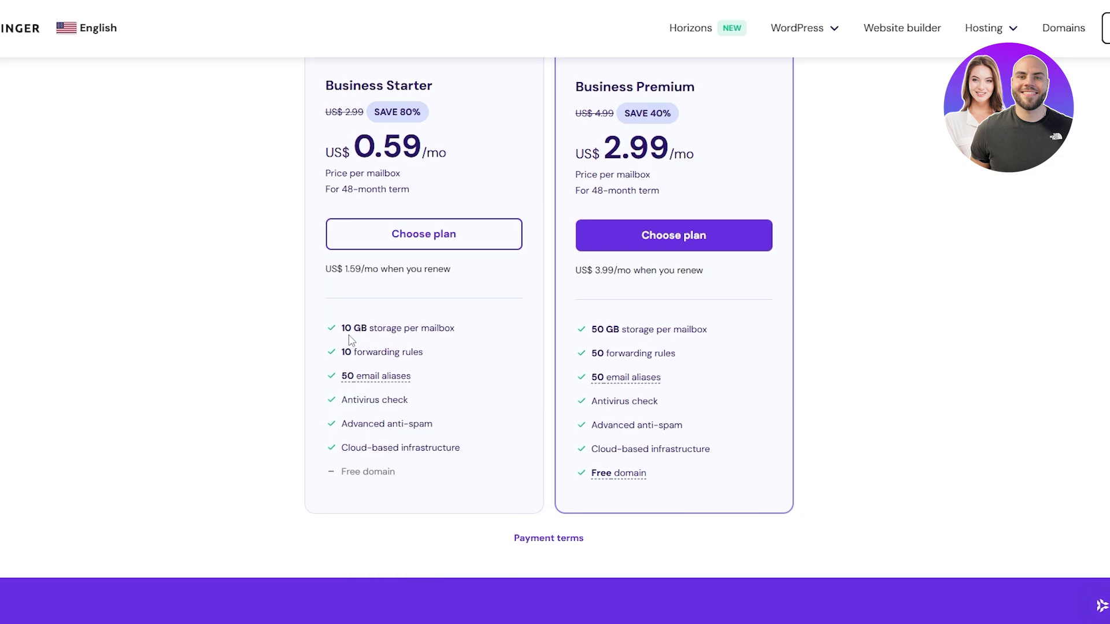
scroll(418, 333, "up", 1)
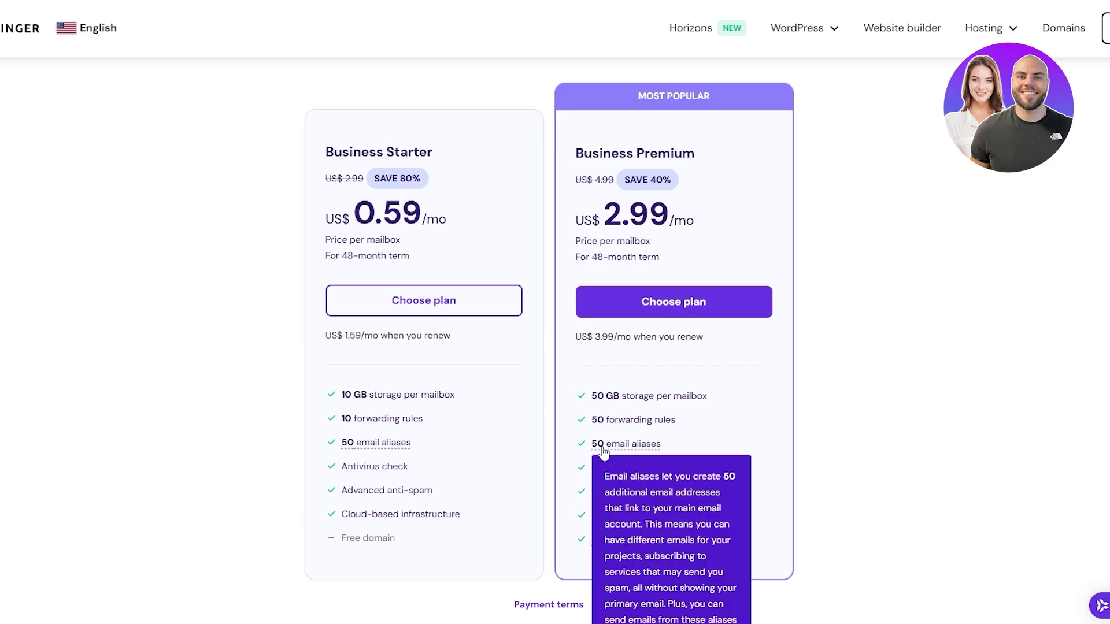
scroll(706, 451, "down", 1)
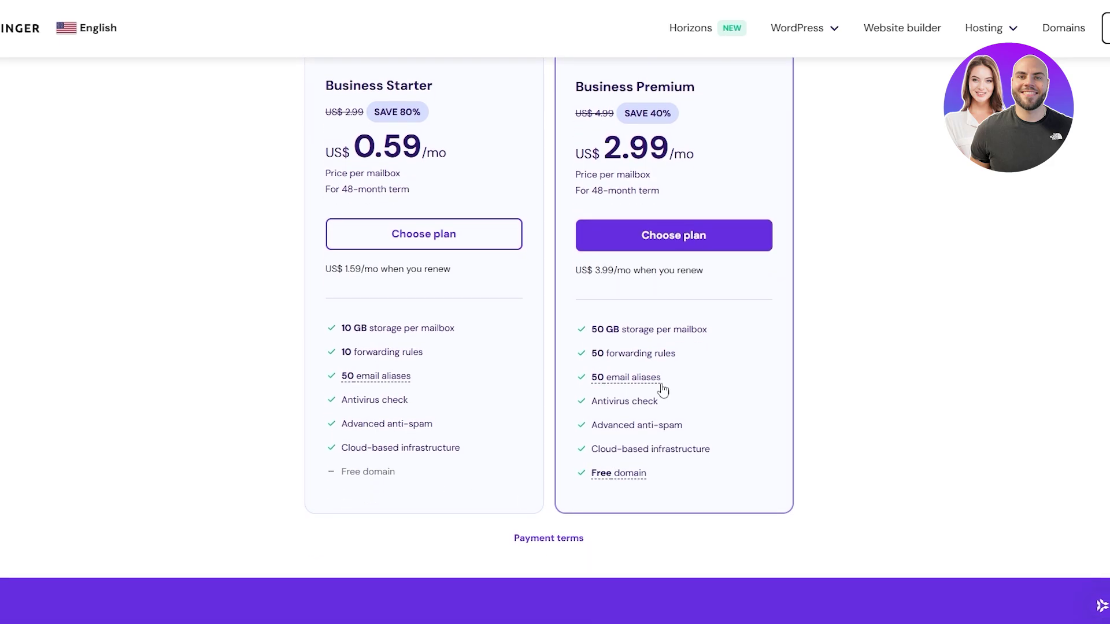
mouse_move(634, 477)
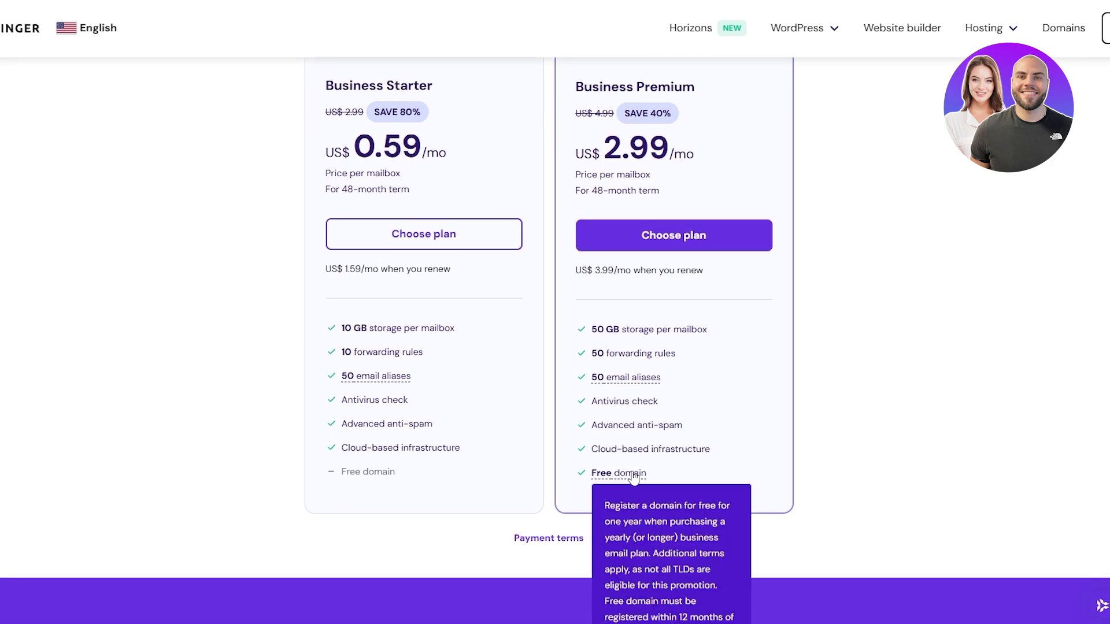
scroll(633, 477, "down", 1)
scroll(632, 478, "up", 10)
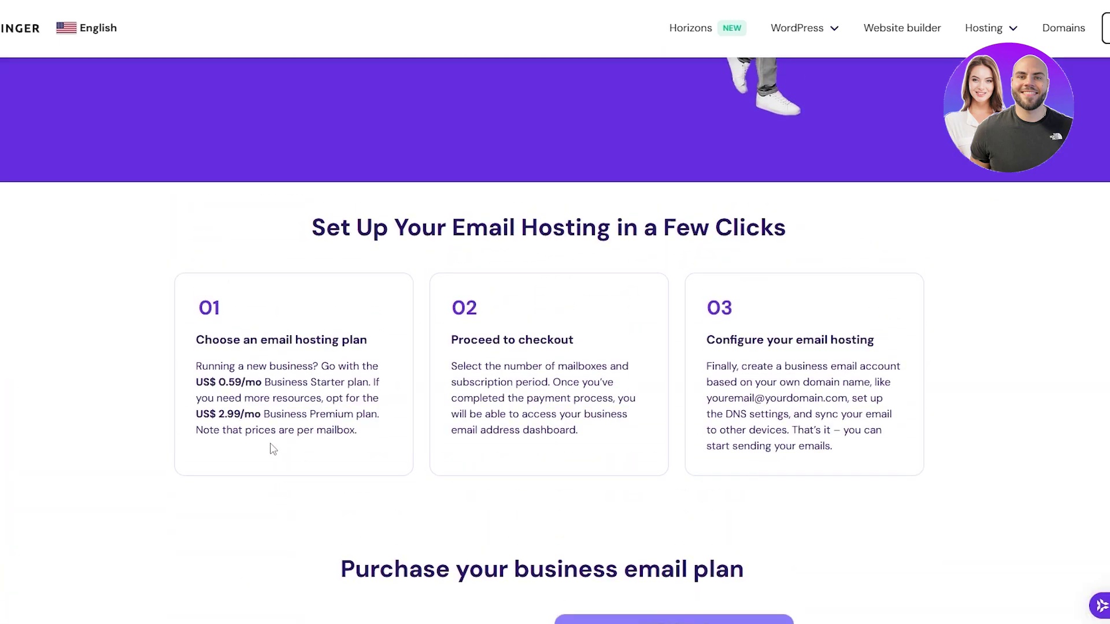
scroll(273, 449, "down", 8)
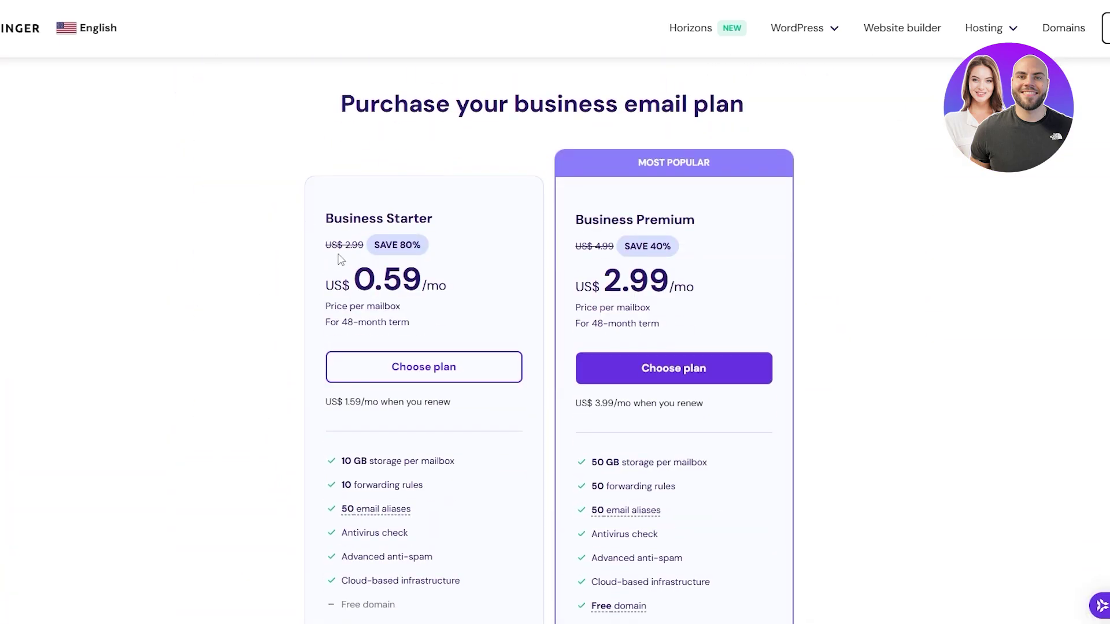
Set the Business Starter plan to a 1-month billing period in the cart.
left_click_drag(342, 218, 394, 219)
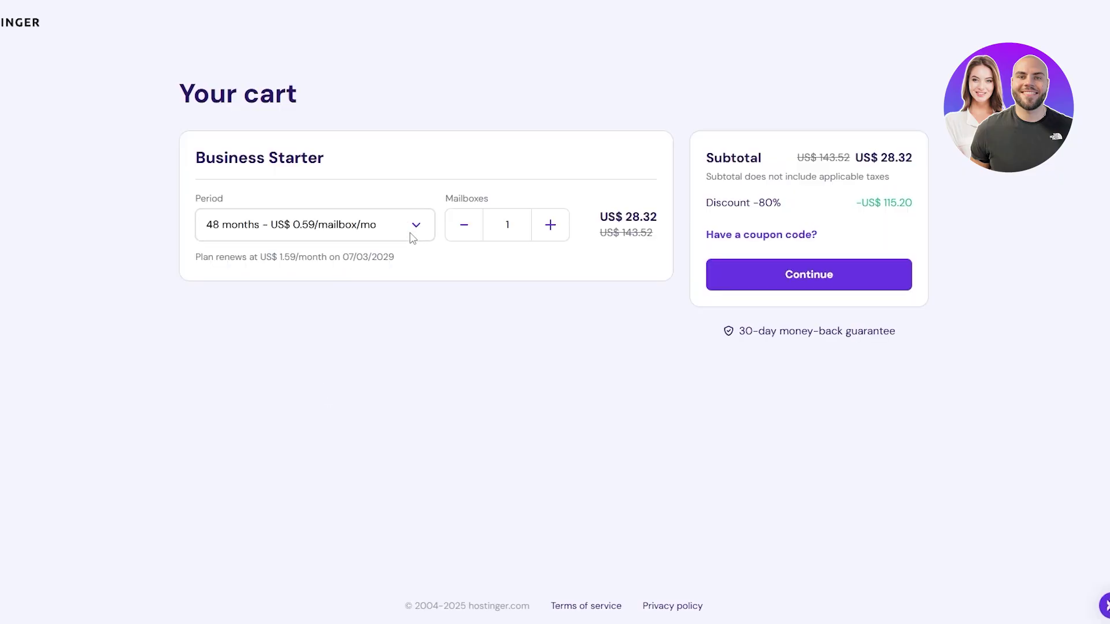
left_click(412, 237)
left_click(404, 259)
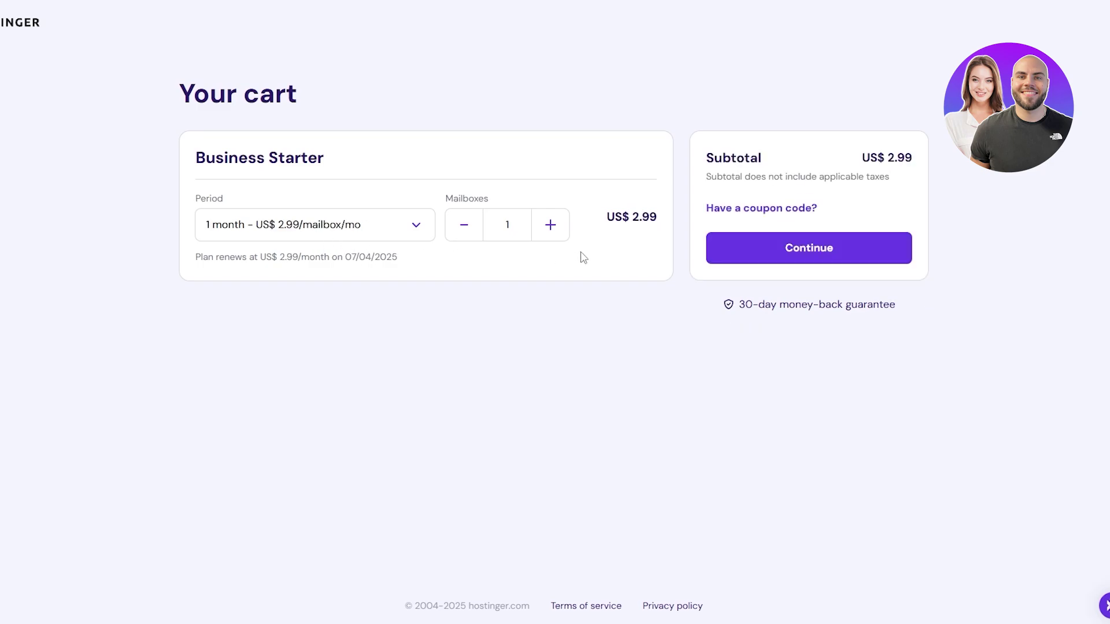
left_click_drag(638, 225, 659, 230)
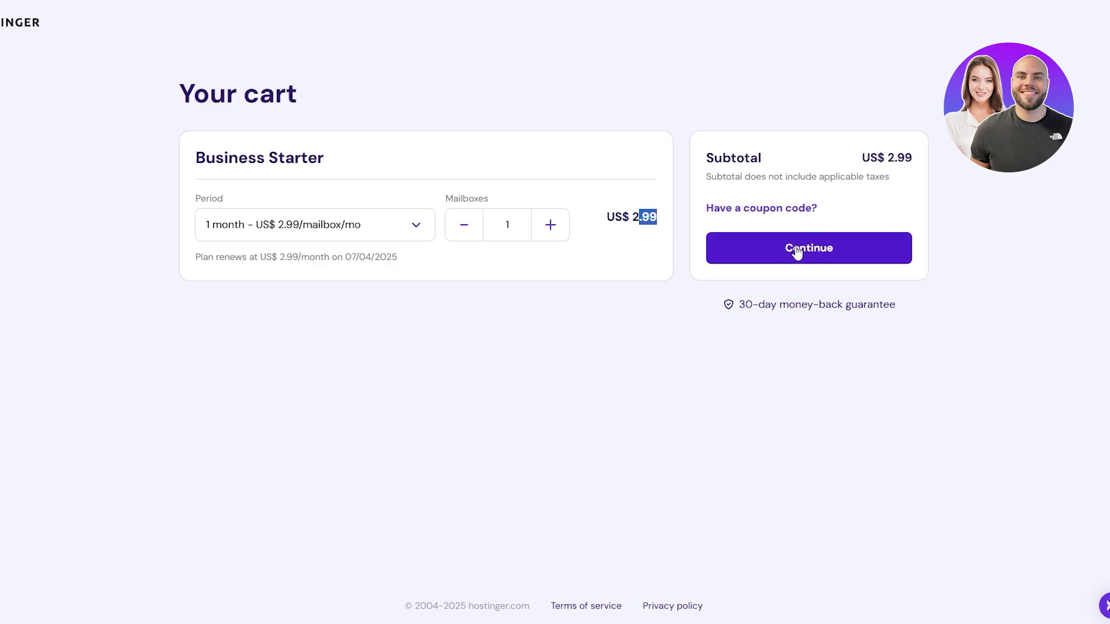
left_click(743, 299)
Review the money-back guarantee and continue from the cart to the Register page.
left_click_drag(743, 300, 865, 300)
triple_click(900, 295)
left_click(884, 336)
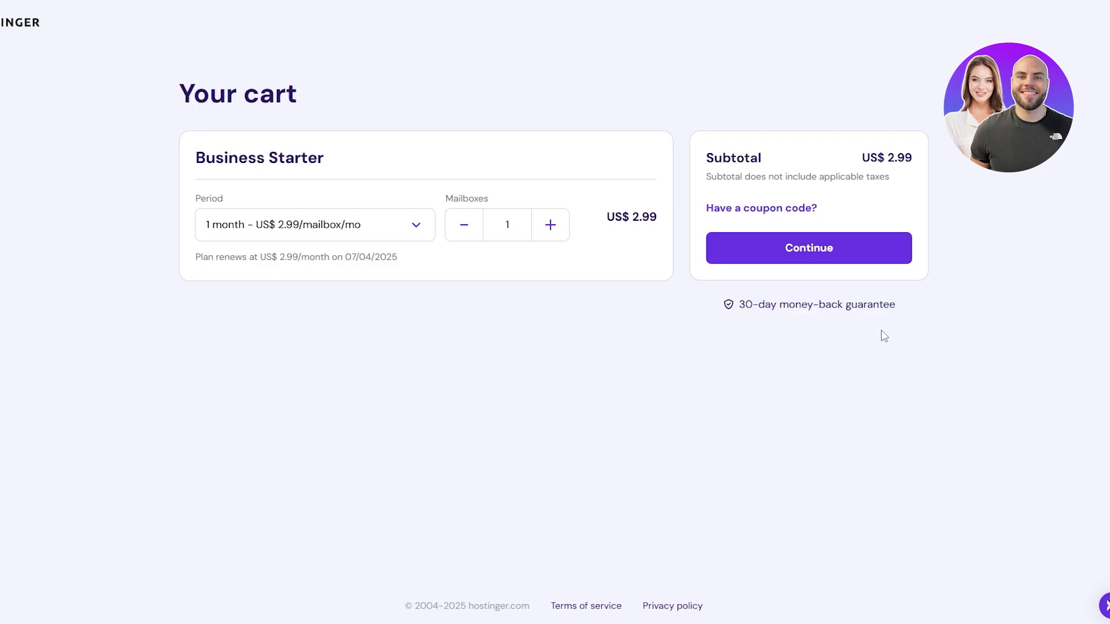
left_click(808, 247)
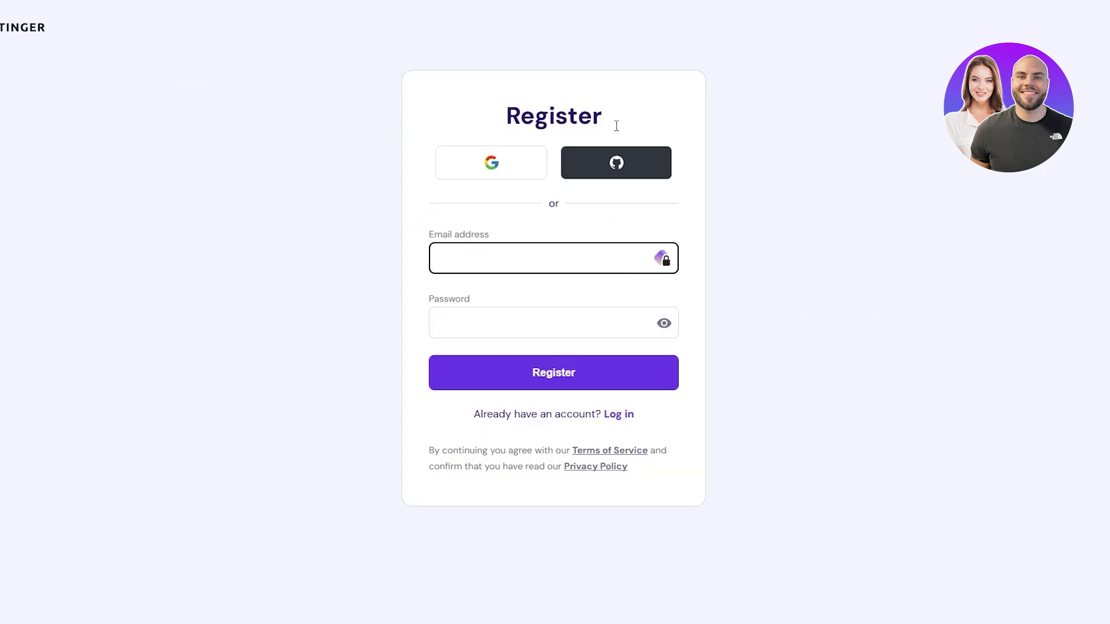
left_click_drag(505, 116, 599, 119)
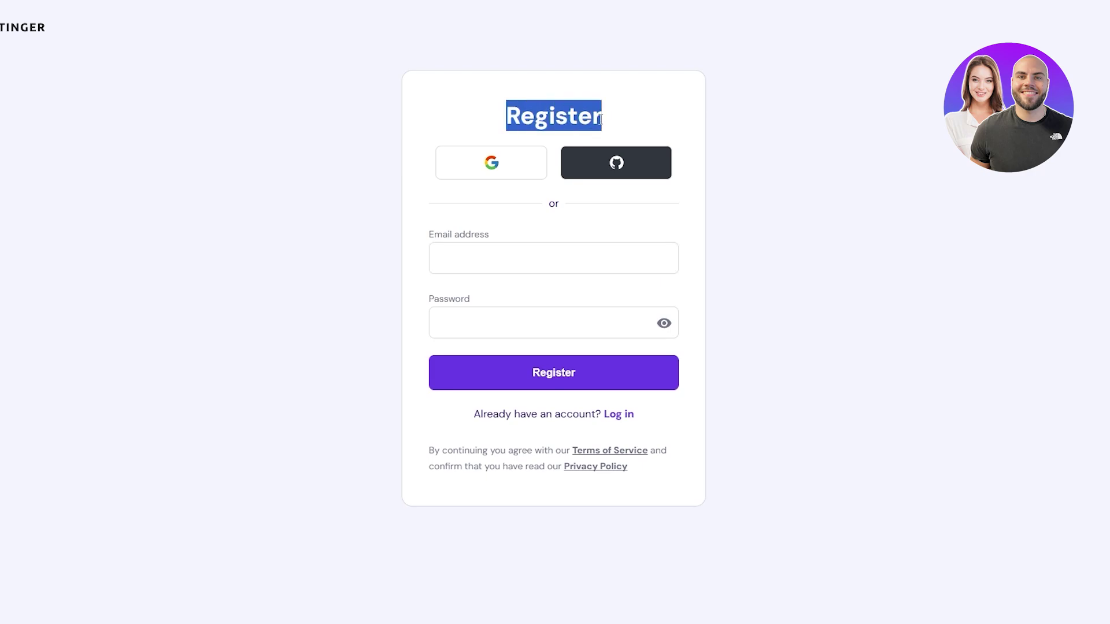
left_click(266, 162)
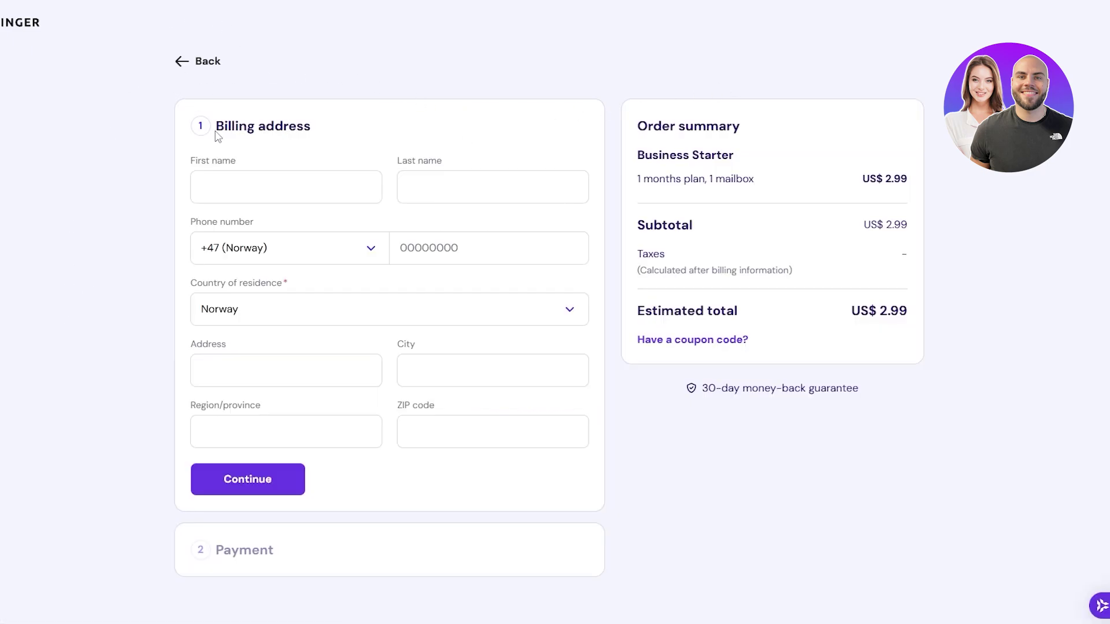
Go through the billing address and payment sections of the one-month Business Starter checkout.
left_click_drag(231, 124, 293, 126)
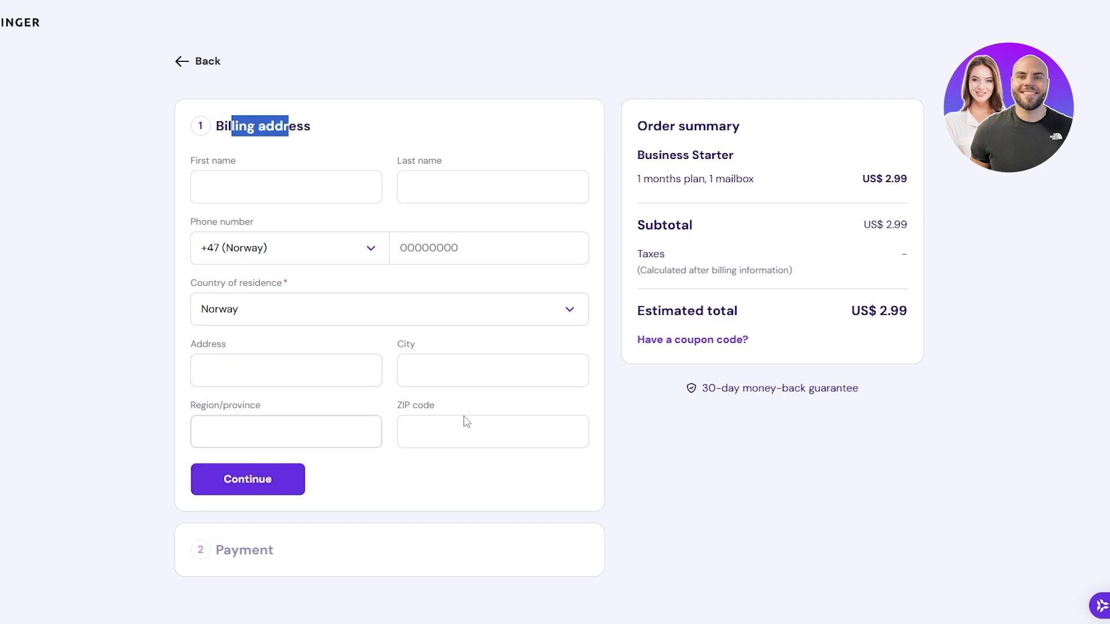
scroll(217, 550, "down", 1)
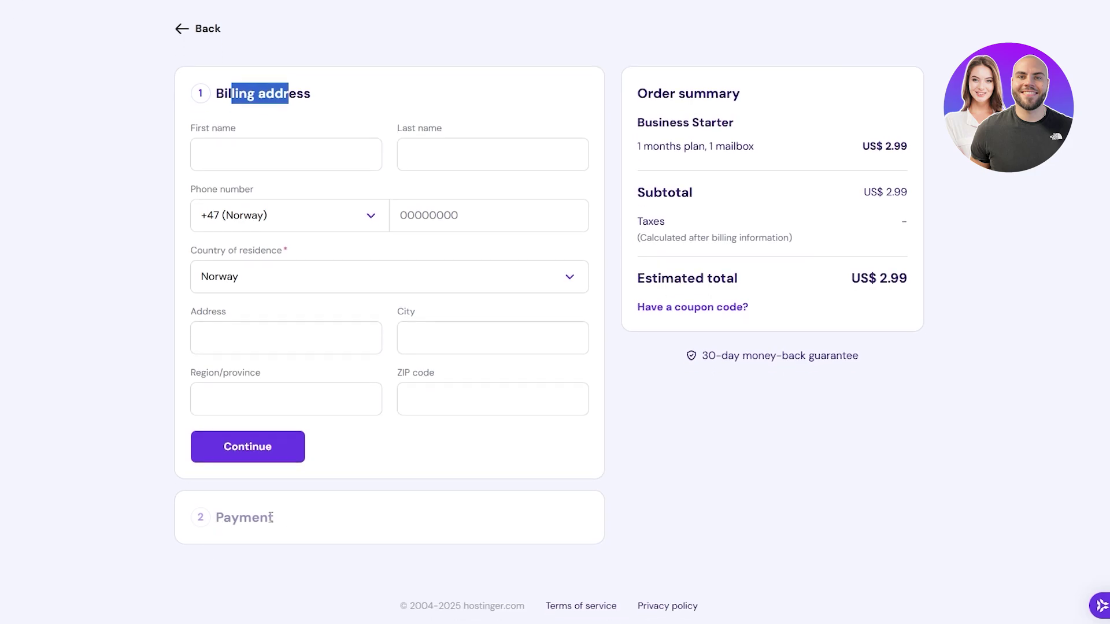
scroll(331, 509, "up", 1)
scroll(727, 475, "down", 1)
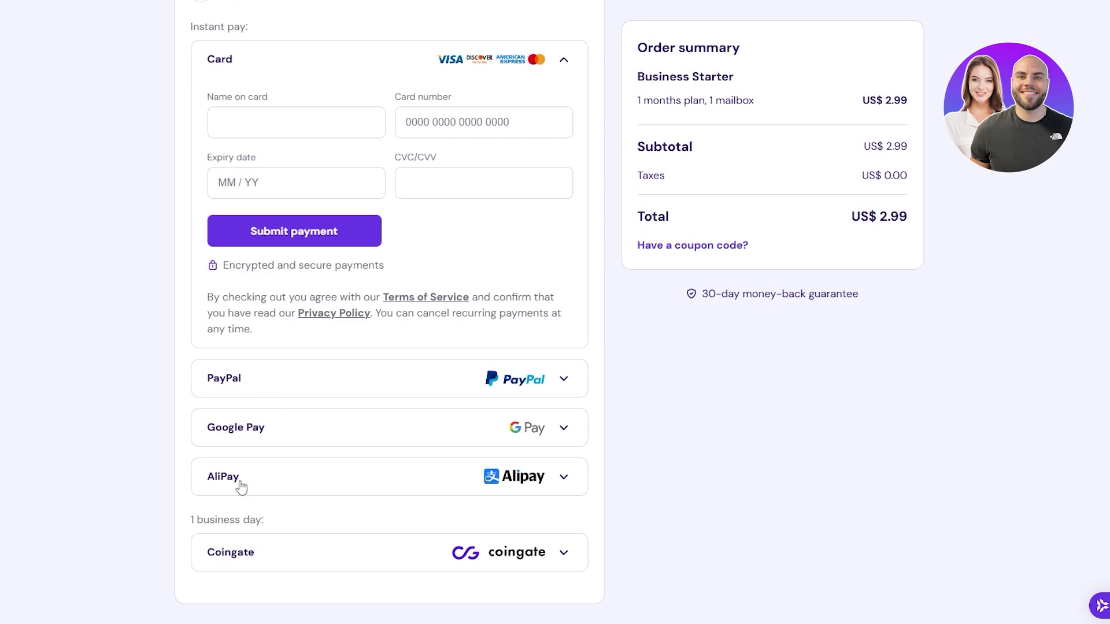
scroll(328, 144, "up", 1)
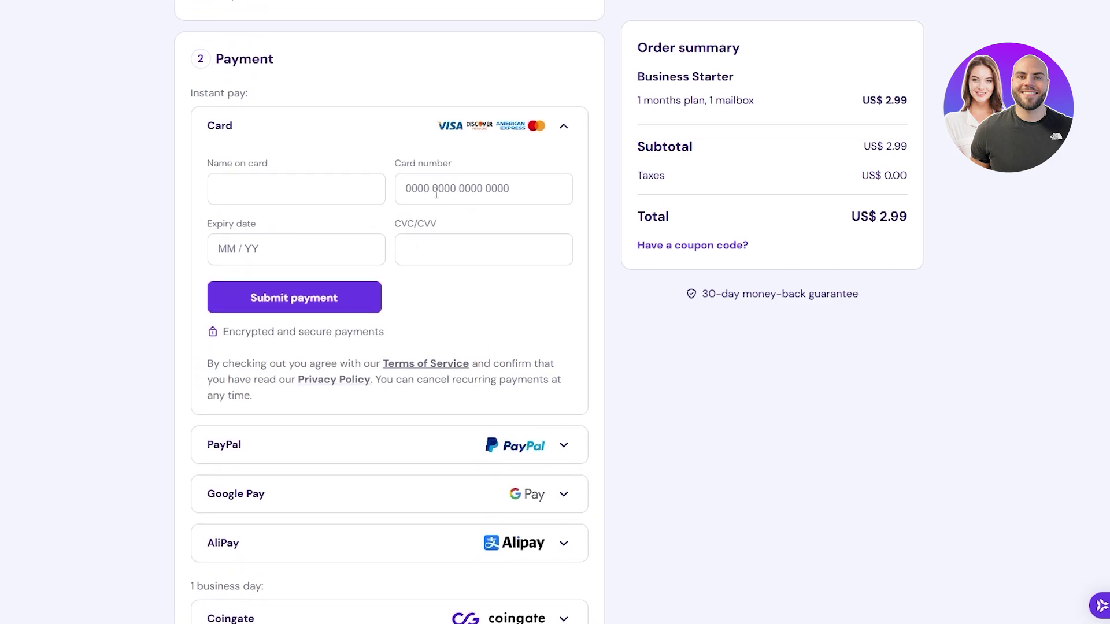
scroll(330, 168, "down", 1)
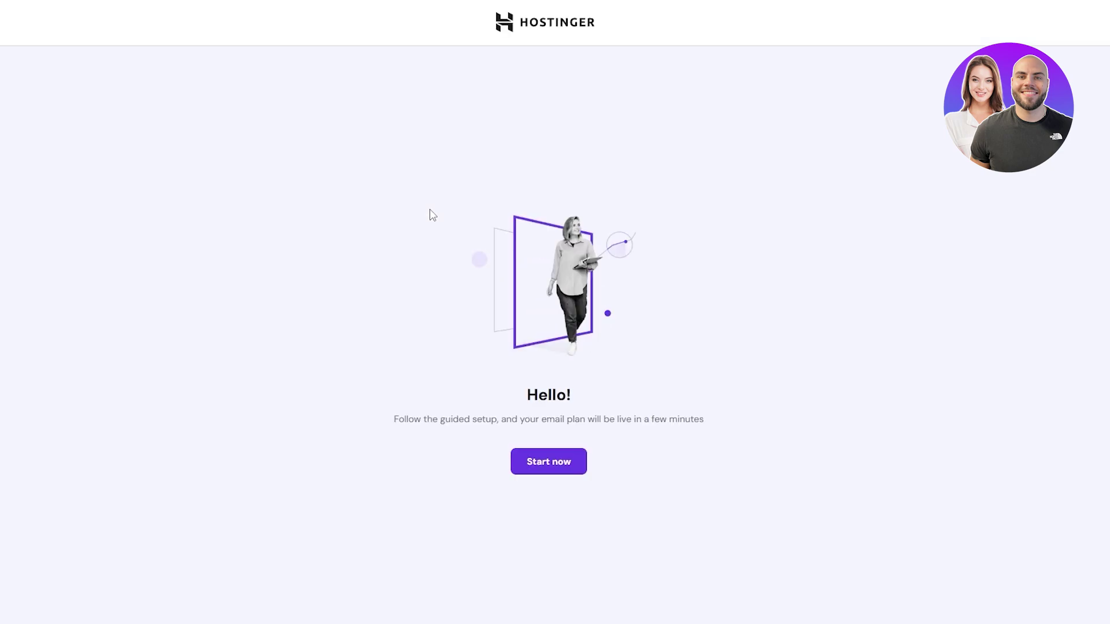
Start the guided email setup and pick Buy a Domain rather than Use an Existing Domain.
left_click(557, 462)
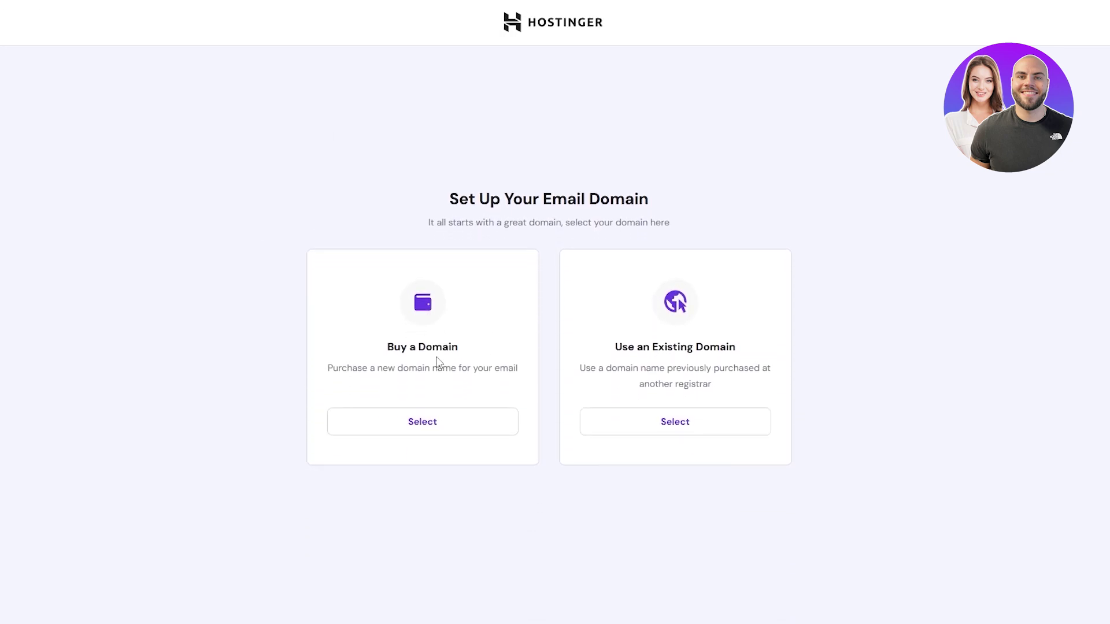
left_click_drag(450, 199, 649, 182)
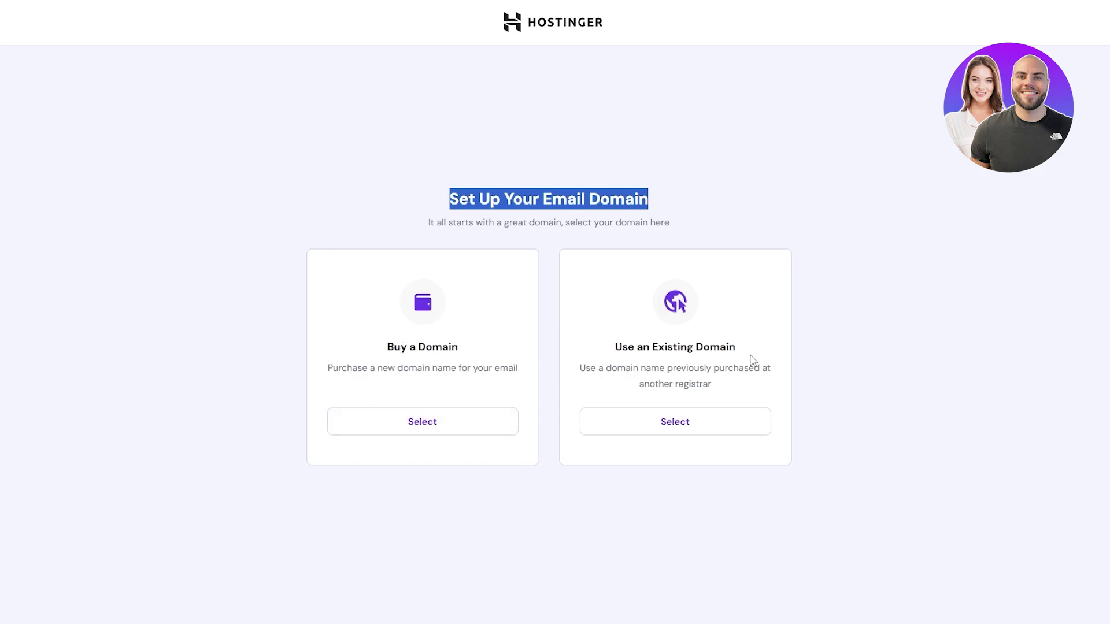
left_click_drag(658, 346, 703, 347)
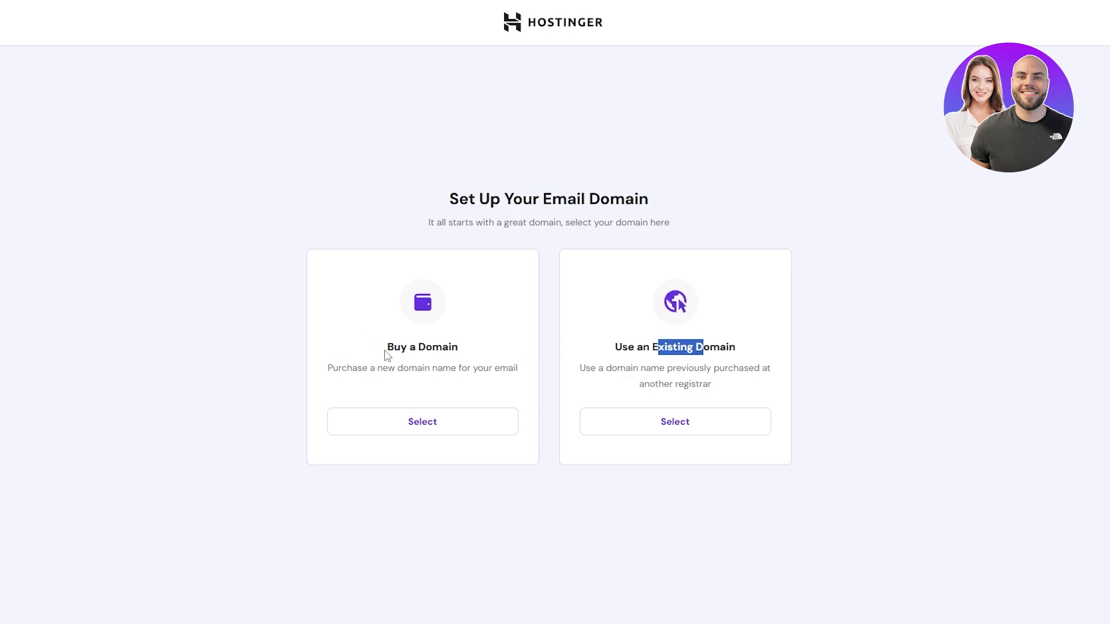
left_click_drag(393, 348, 459, 364)
left_click(381, 461)
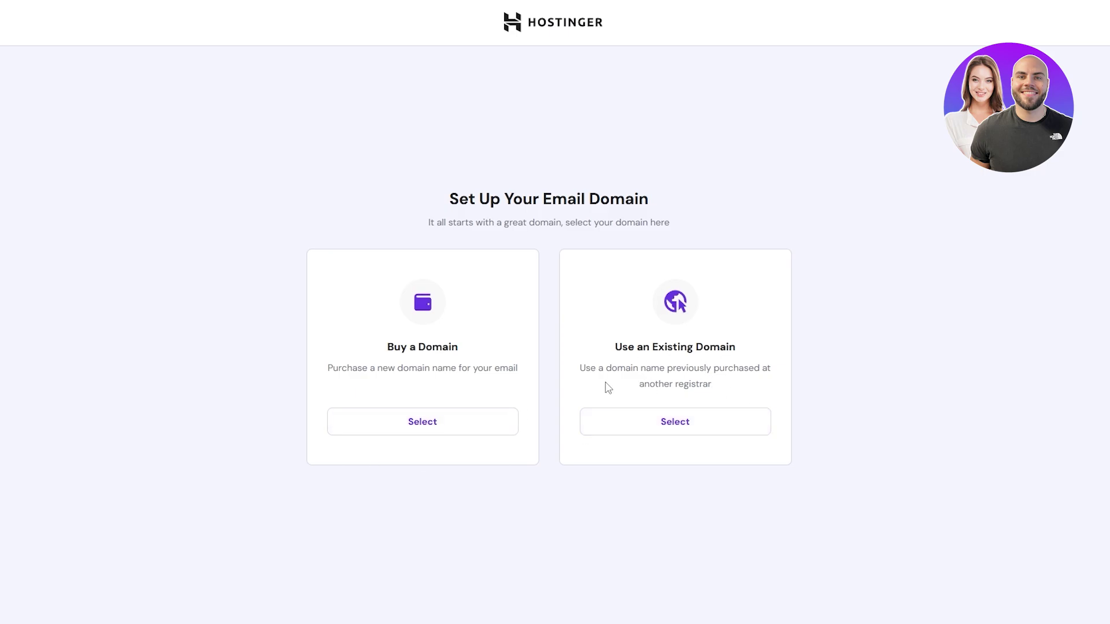
left_click_drag(386, 346, 448, 347)
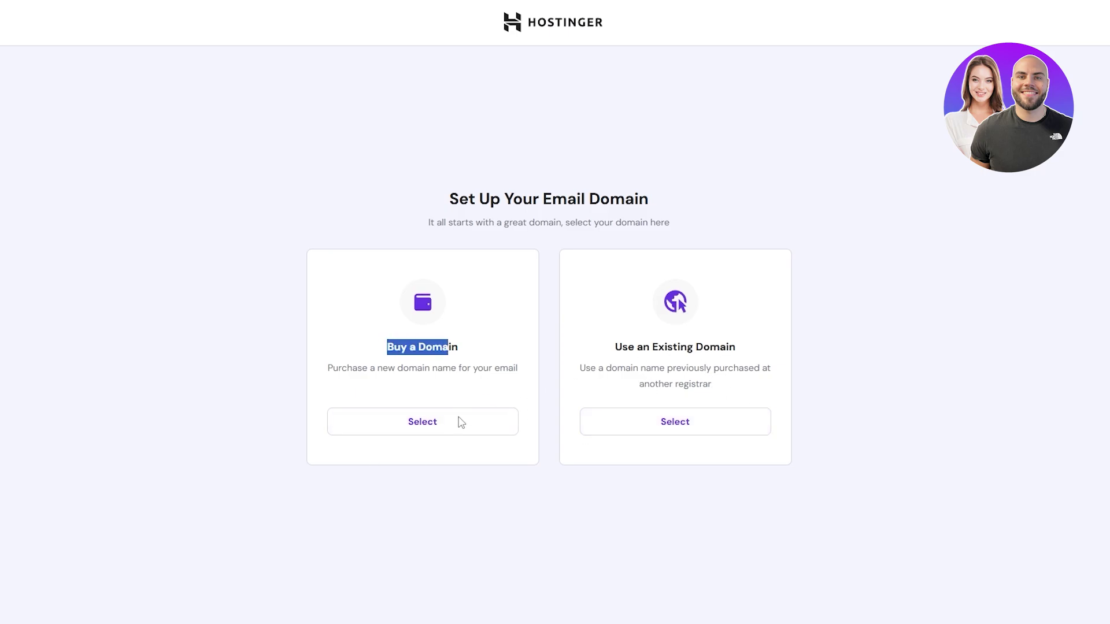
left_click(457, 462)
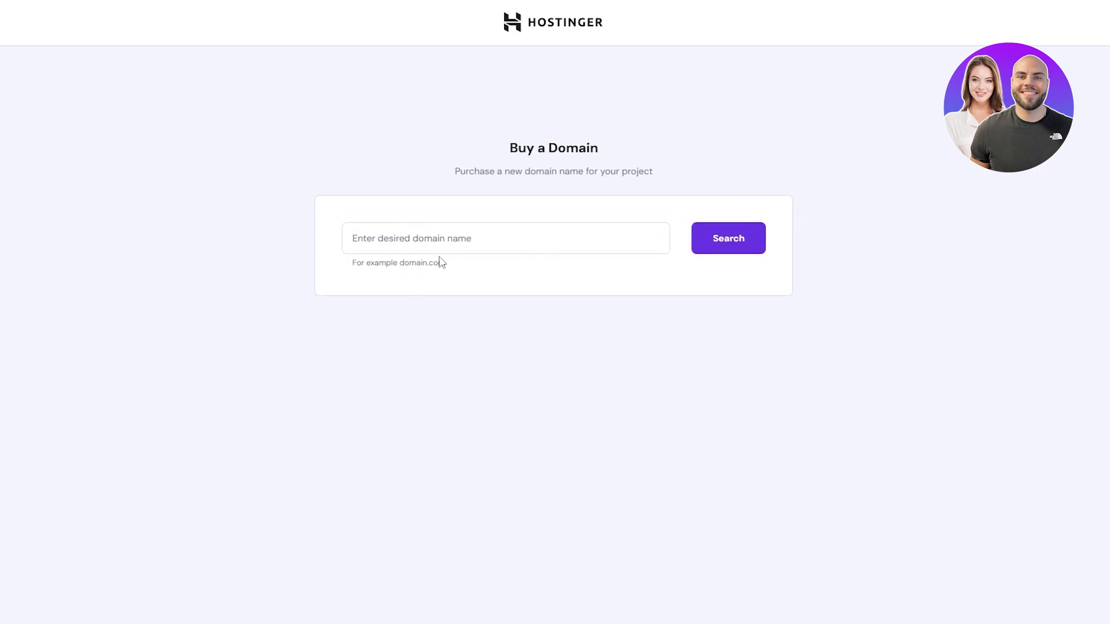
Search for the pasted domain name and check its .com yearly and original prices.
left_click(382, 238)
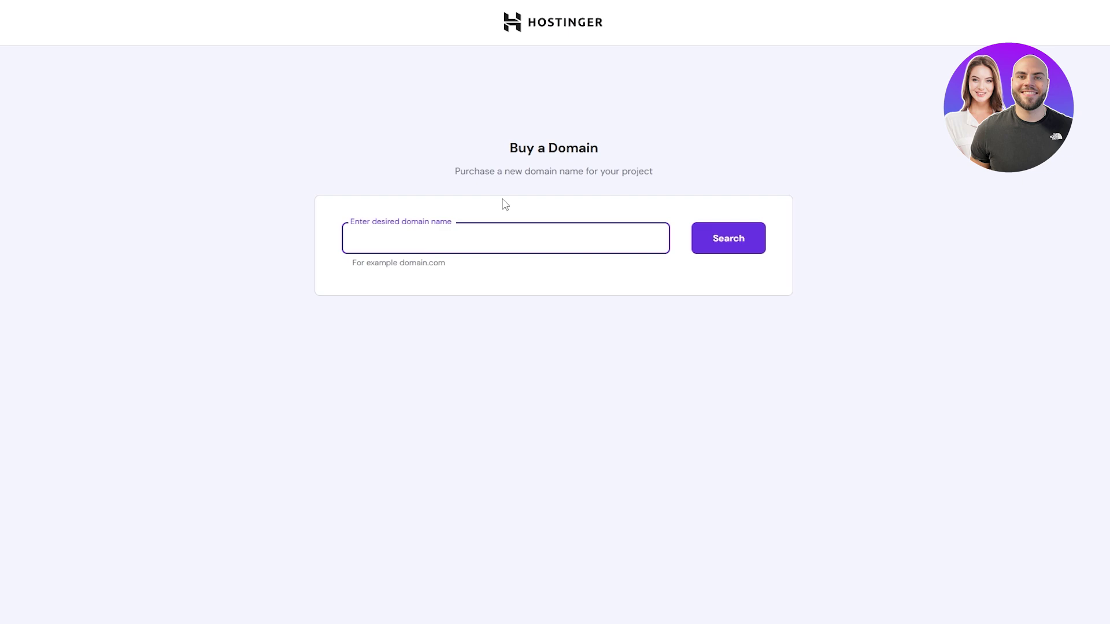
type("voxsilentii")
key("Return")
scroll(439, 364, "down", 2)
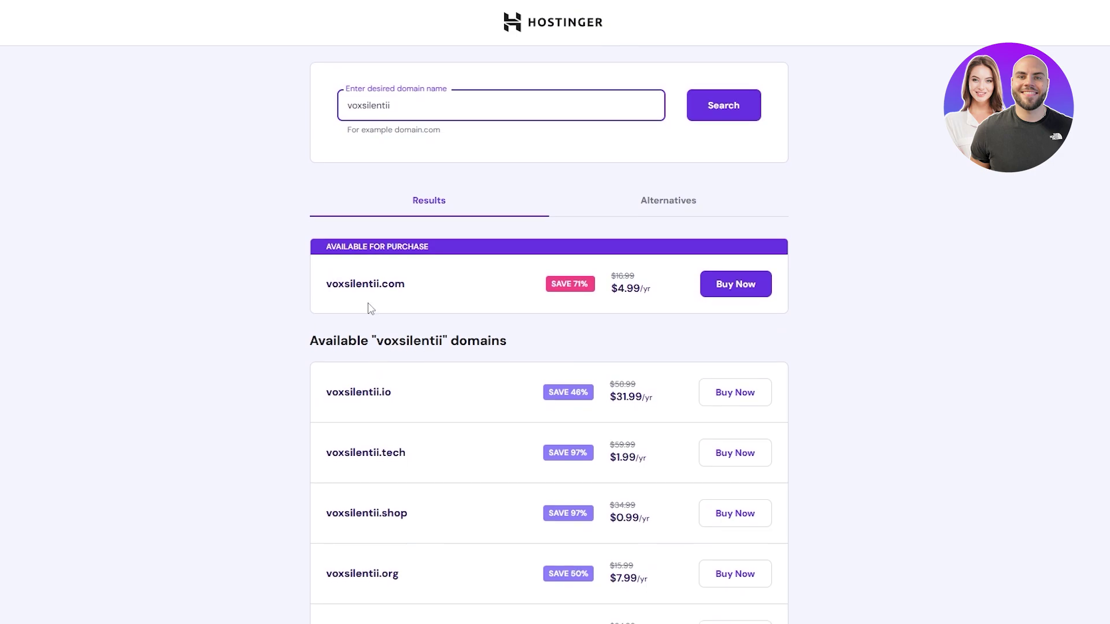
left_click_drag(617, 298, 642, 308)
scroll(646, 314, "down", 1)
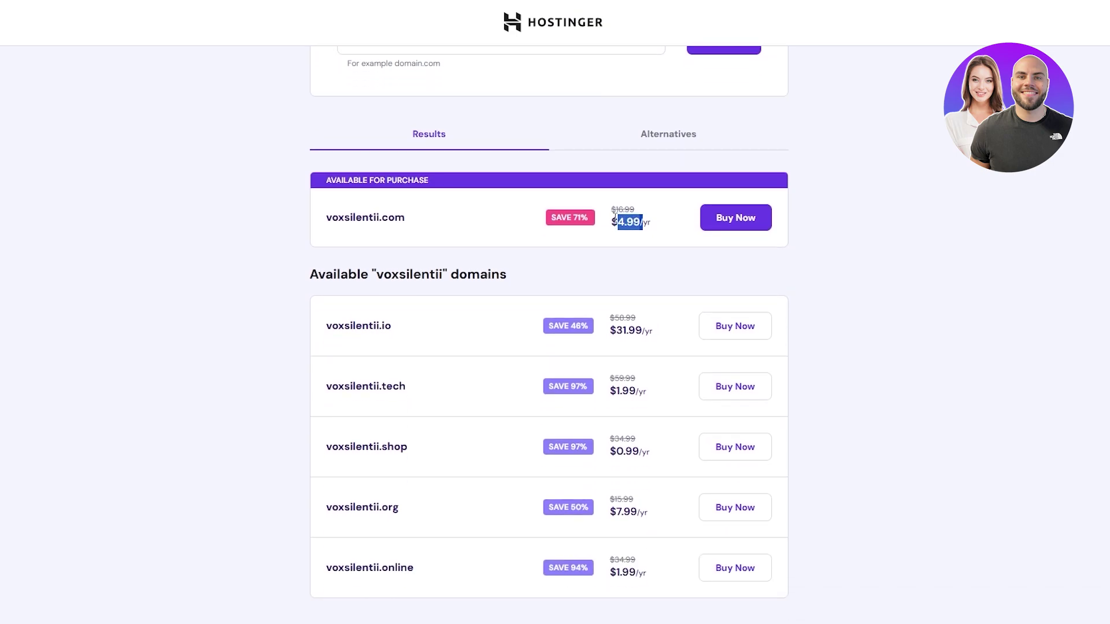
left_click_drag(616, 209, 634, 211)
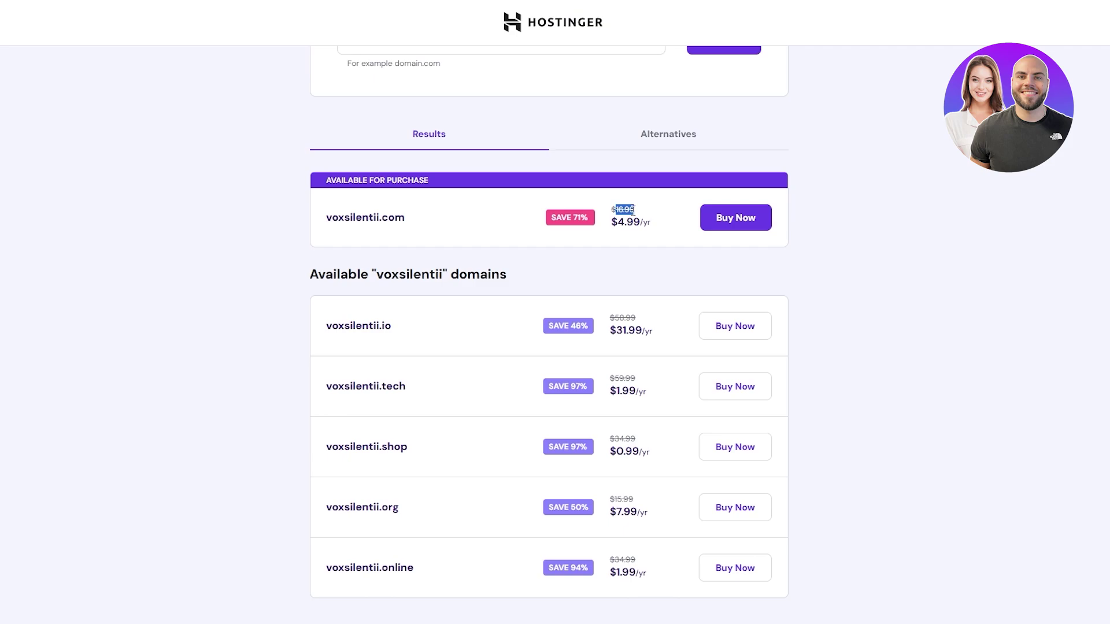
left_click(615, 267)
Search mamamiapizzeria instead and find mamamiapizzeria.shop among the available extensions.
scroll(616, 267, "down", 1)
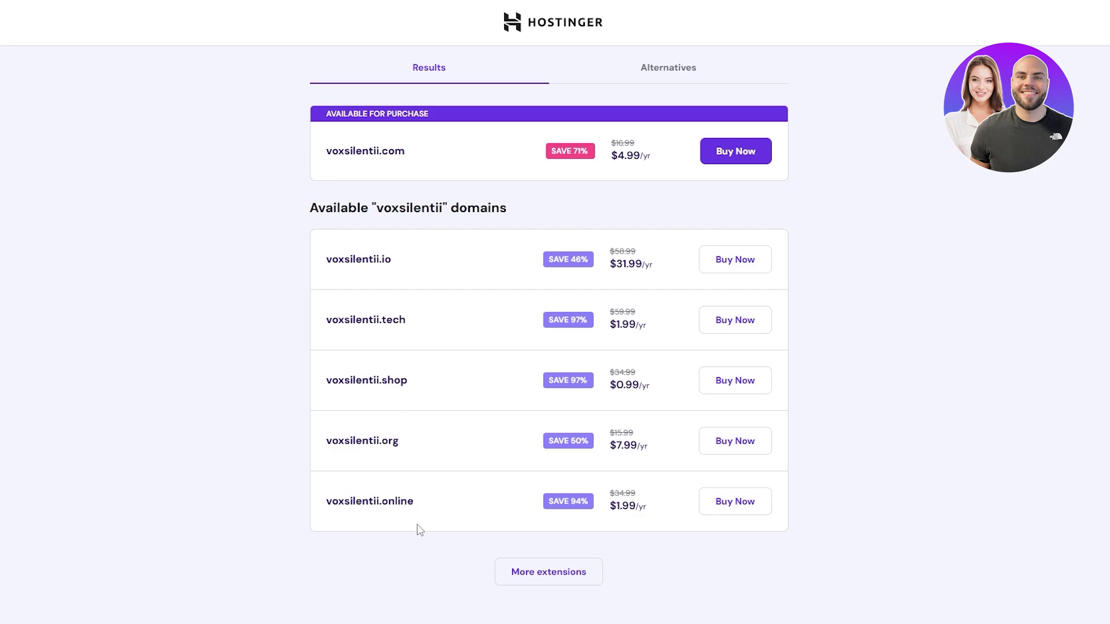
scroll(370, 531, "down", 2)
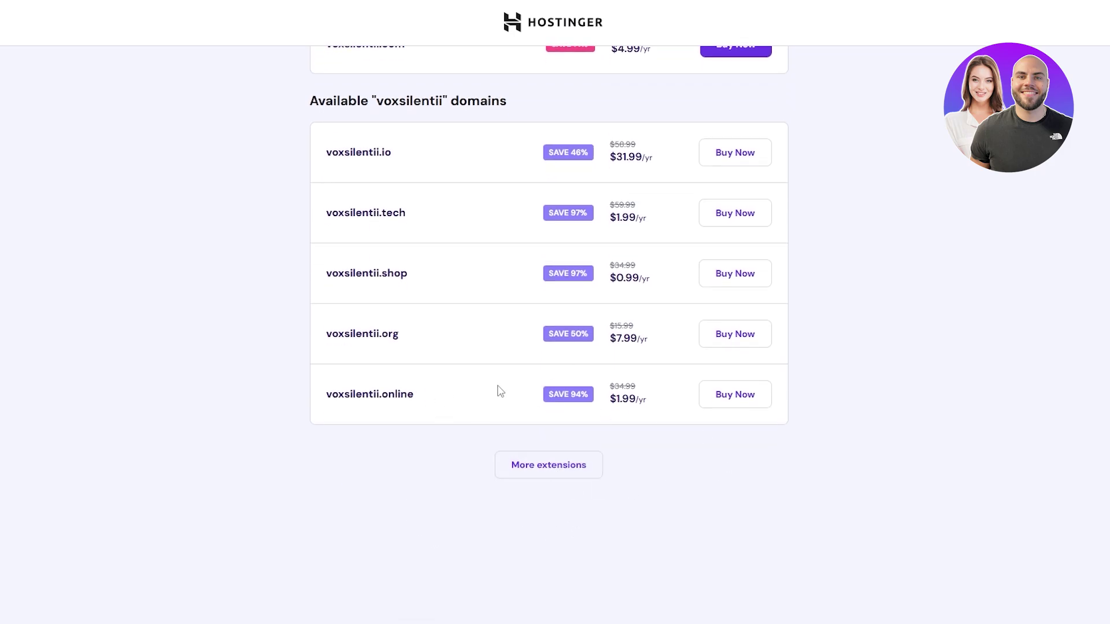
scroll(500, 391, "up", 6)
double_click(433, 238)
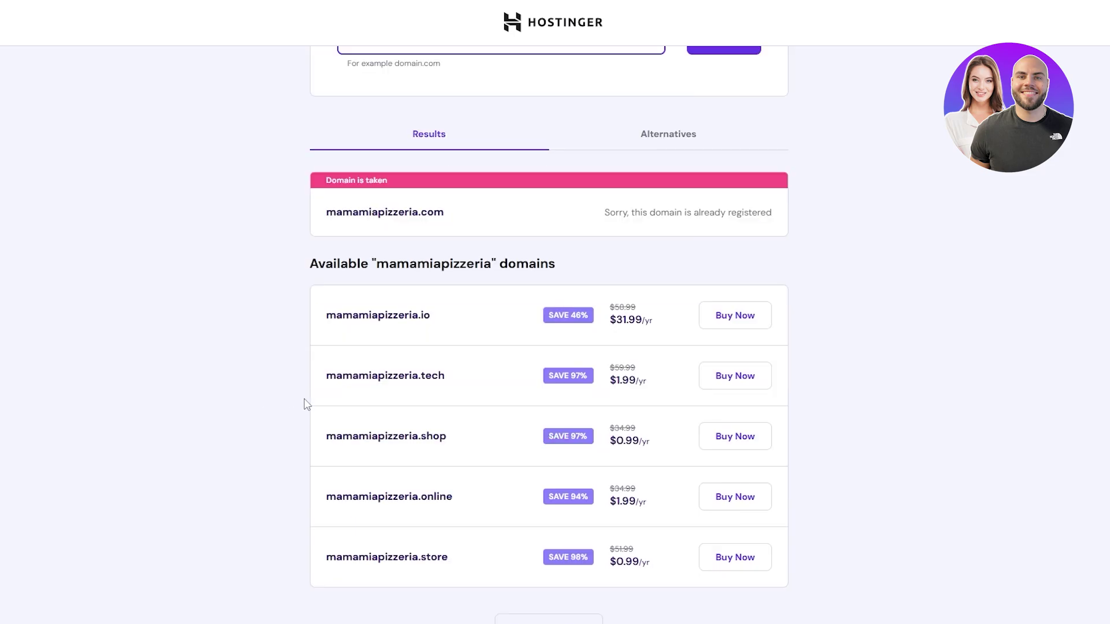
scroll(315, 399, "down", 1)
left_click_drag(325, 372, 461, 373)
Buy mamamiapizzeria.shop for 1 year and complete the $1.17 payment.
left_click(719, 382)
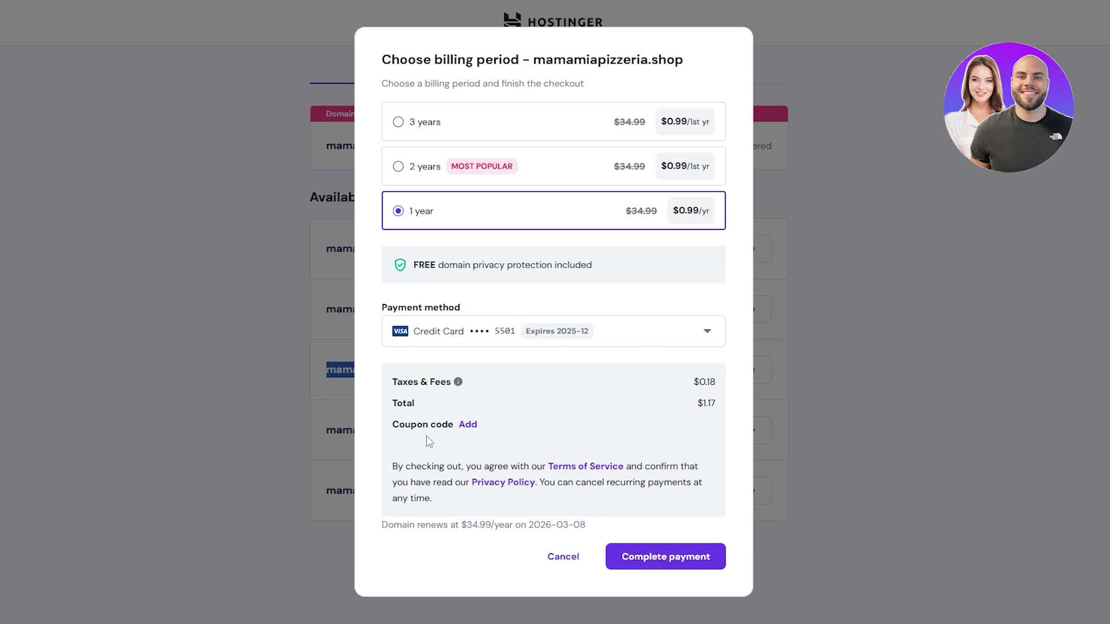
left_click_drag(695, 404, 717, 406)
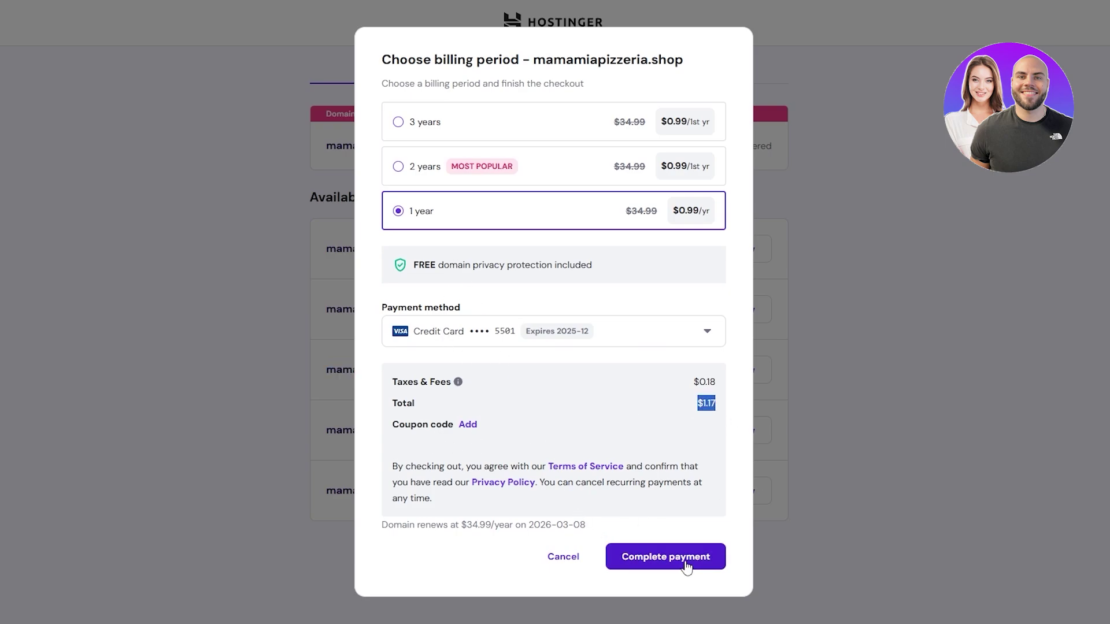
left_click(686, 563)
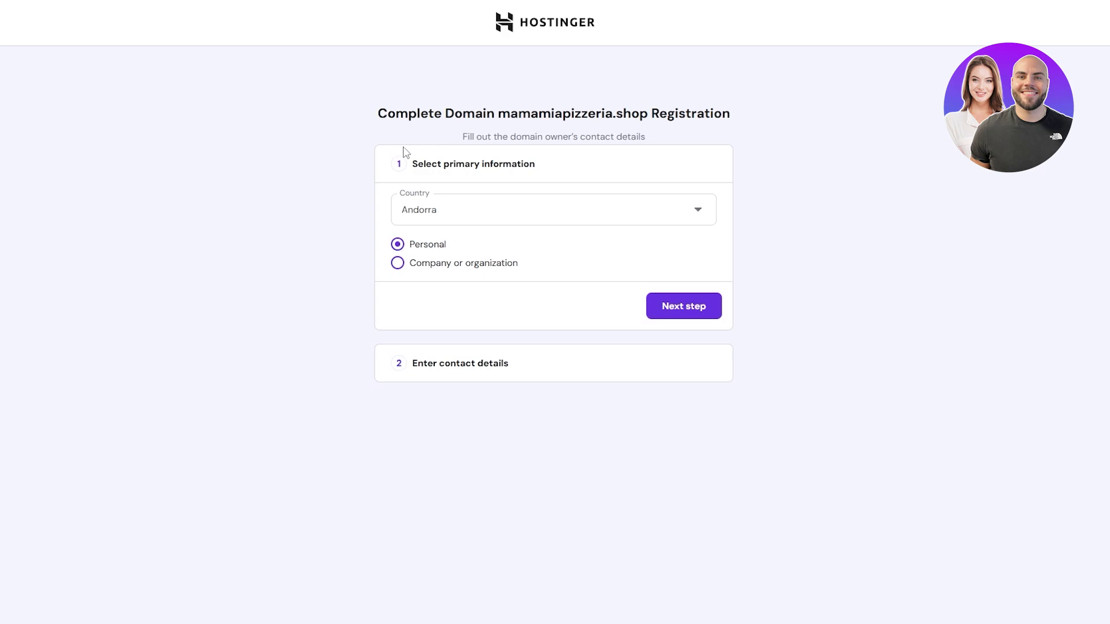
Register the domain owner as Personal and fill in the owner's contact details.
left_click_drag(474, 164, 534, 164)
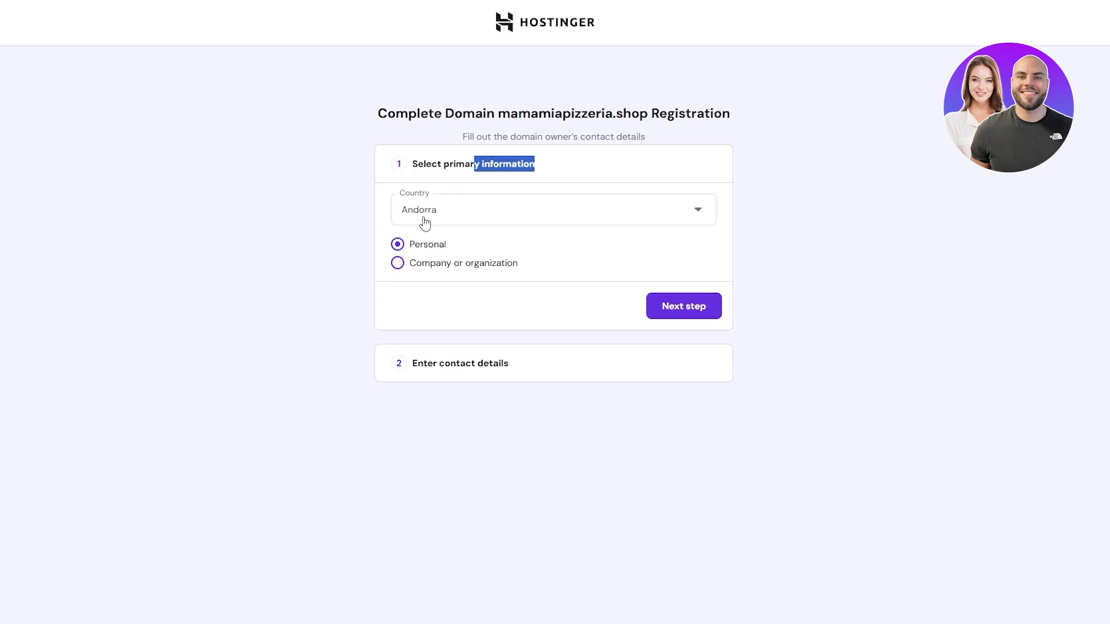
left_click(429, 273)
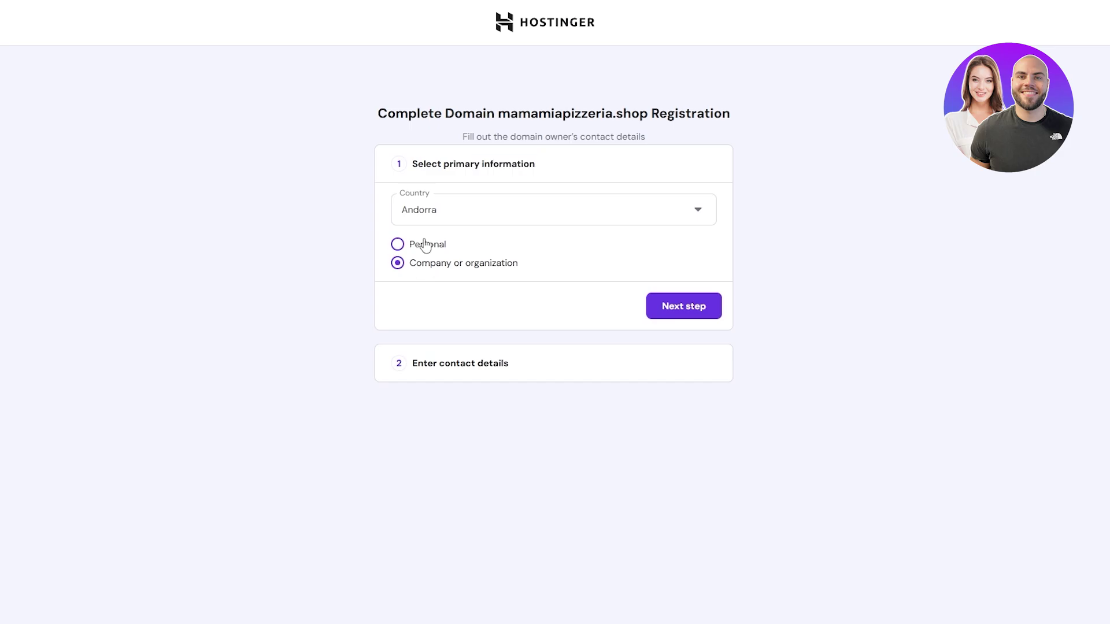
left_click(428, 247)
left_click(595, 379)
left_click(425, 197)
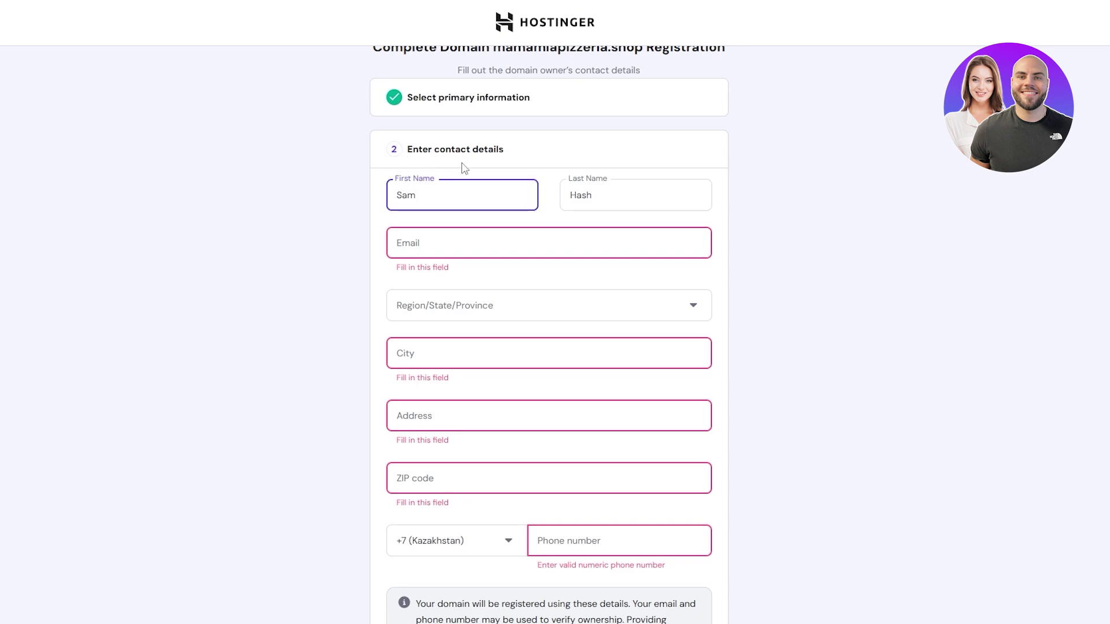
left_click(417, 254)
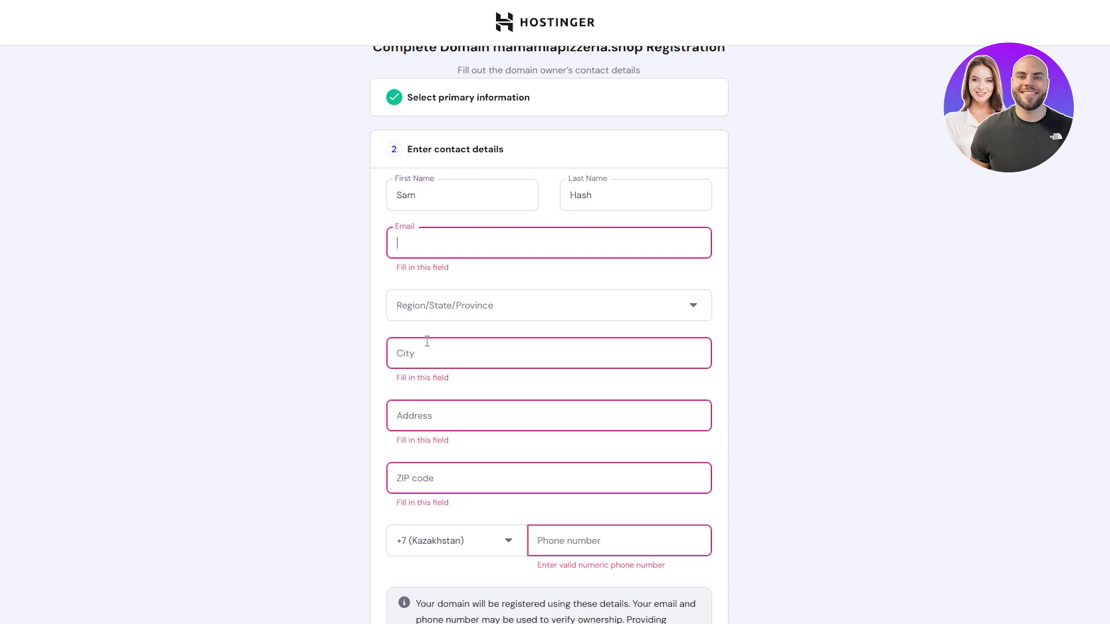
scroll(545, 347, "down", 3)
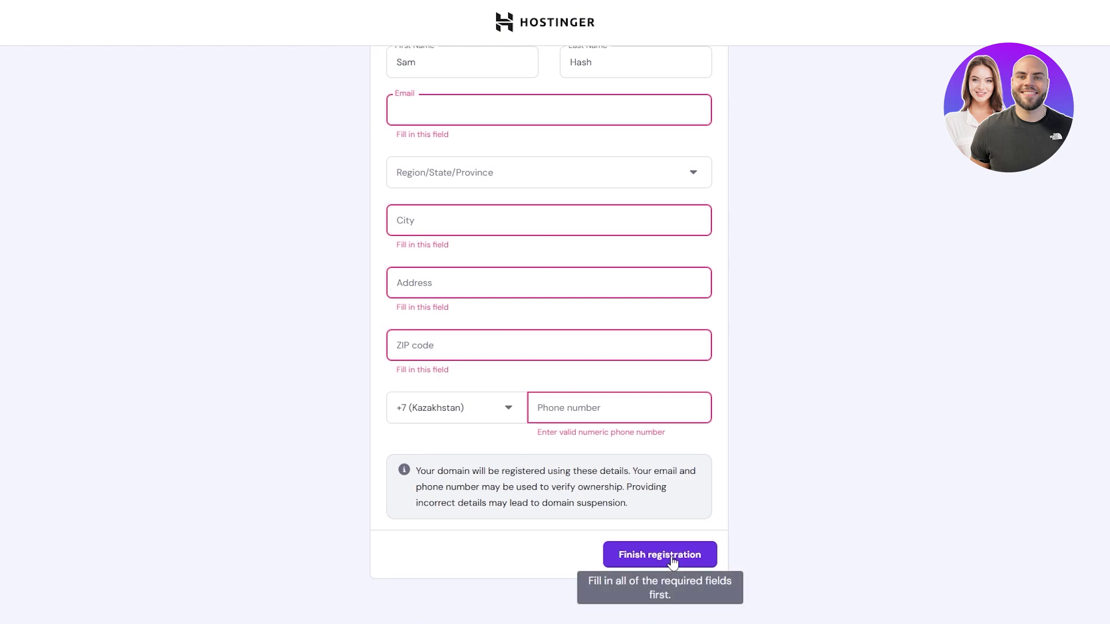
scroll(475, 146, "up", 1)
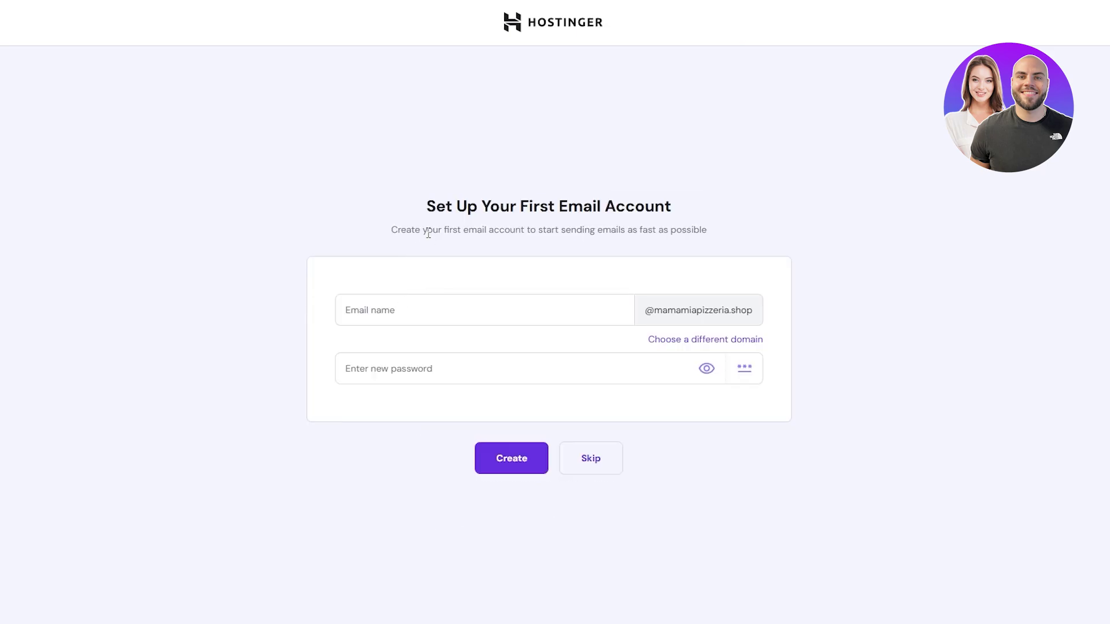
left_click_drag(434, 206, 656, 204)
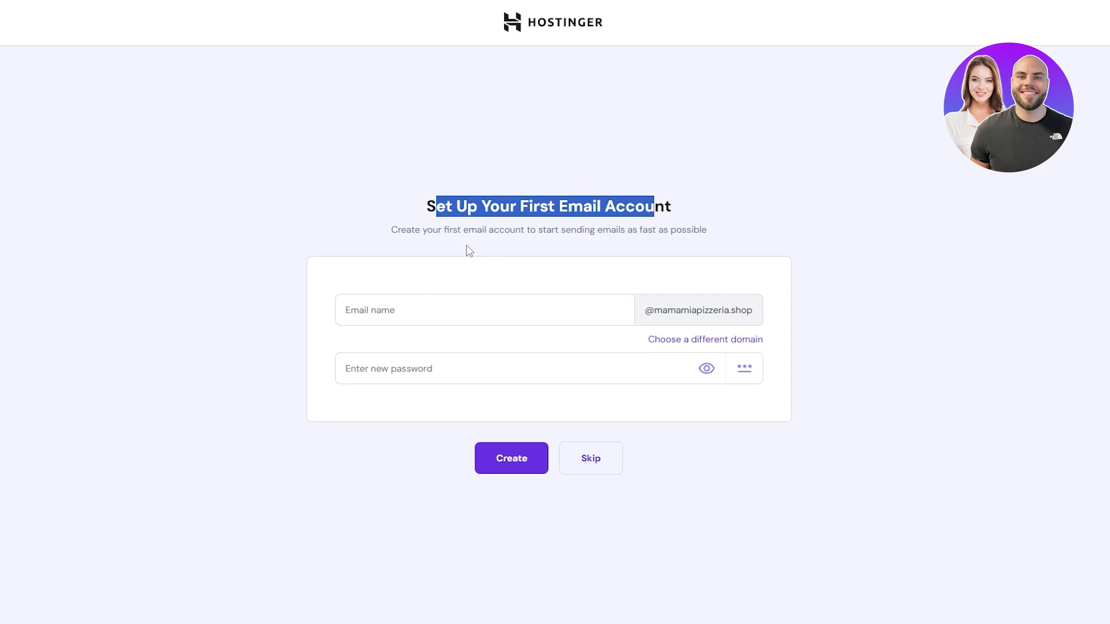
left_click_drag(392, 230, 594, 233)
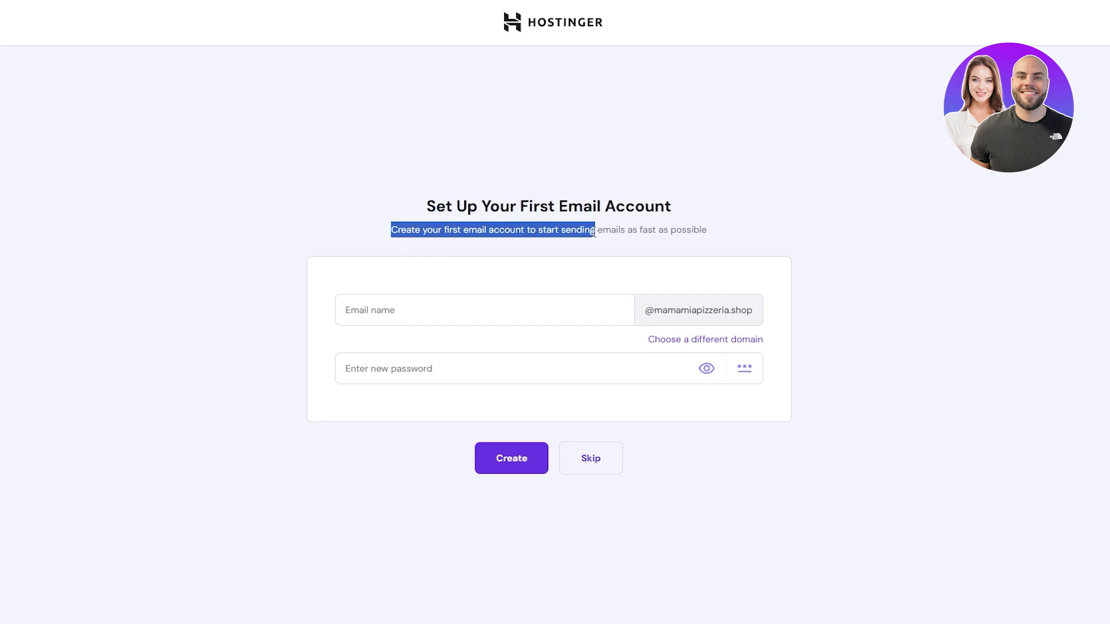
left_click(334, 297)
left_click(341, 321)
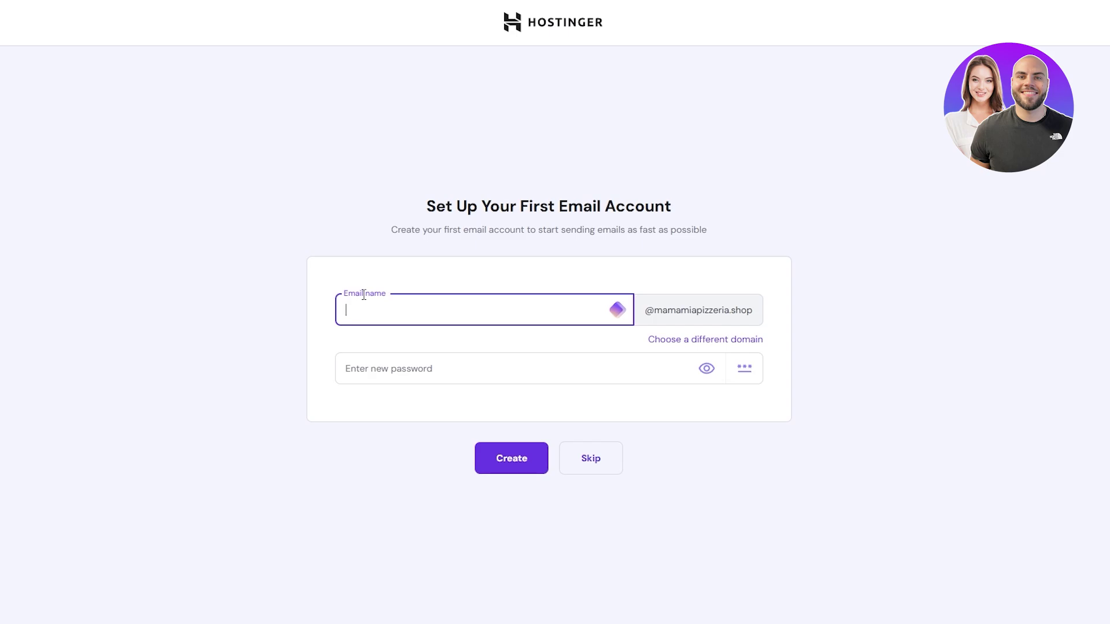
type("support")
left_click(407, 368)
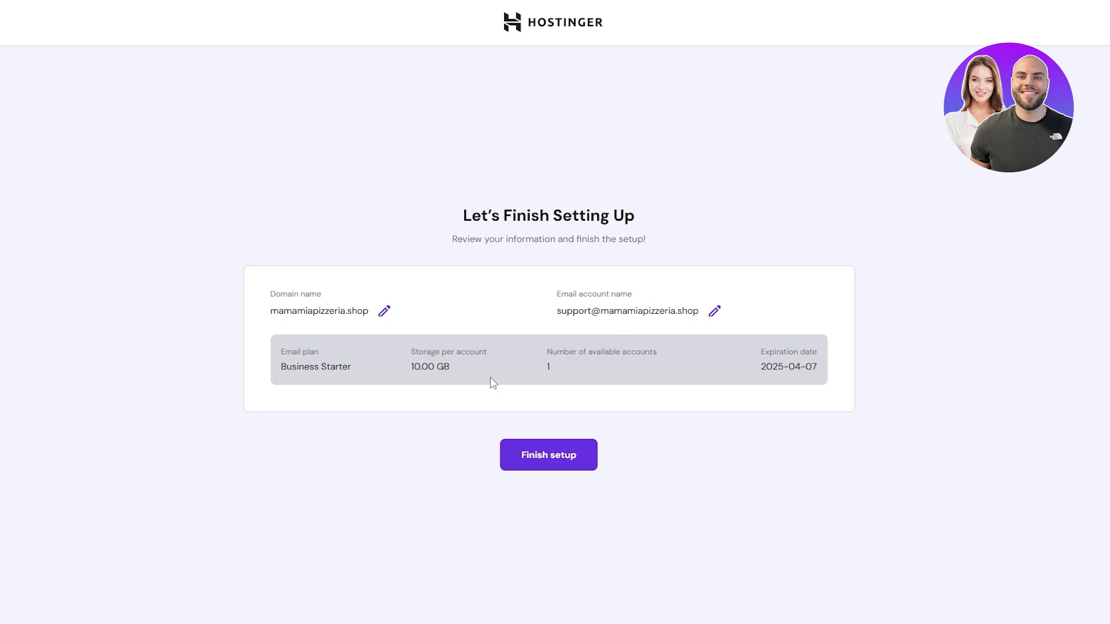
left_click(551, 463)
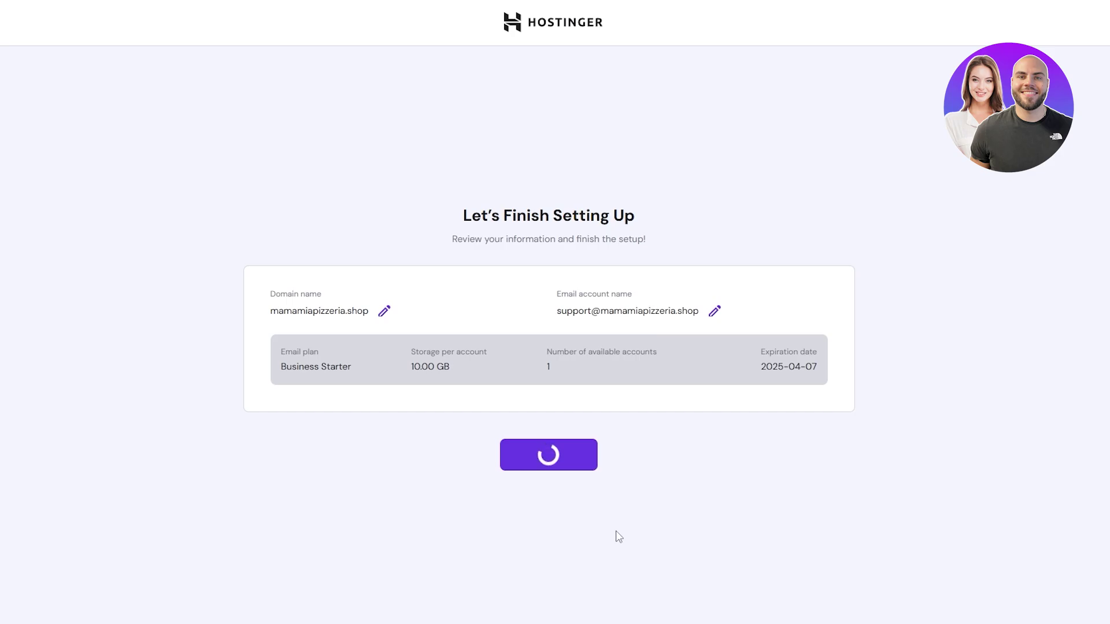
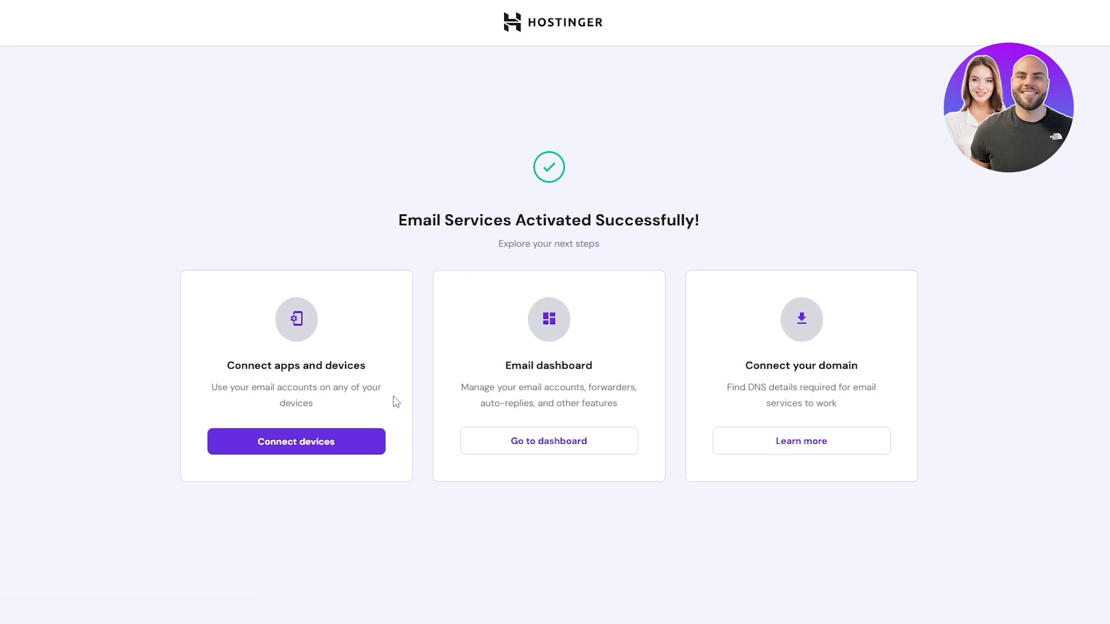
Continue to Connect devices, dismiss the Collaboration tip, and open the domain's Emails page.
left_click(243, 451)
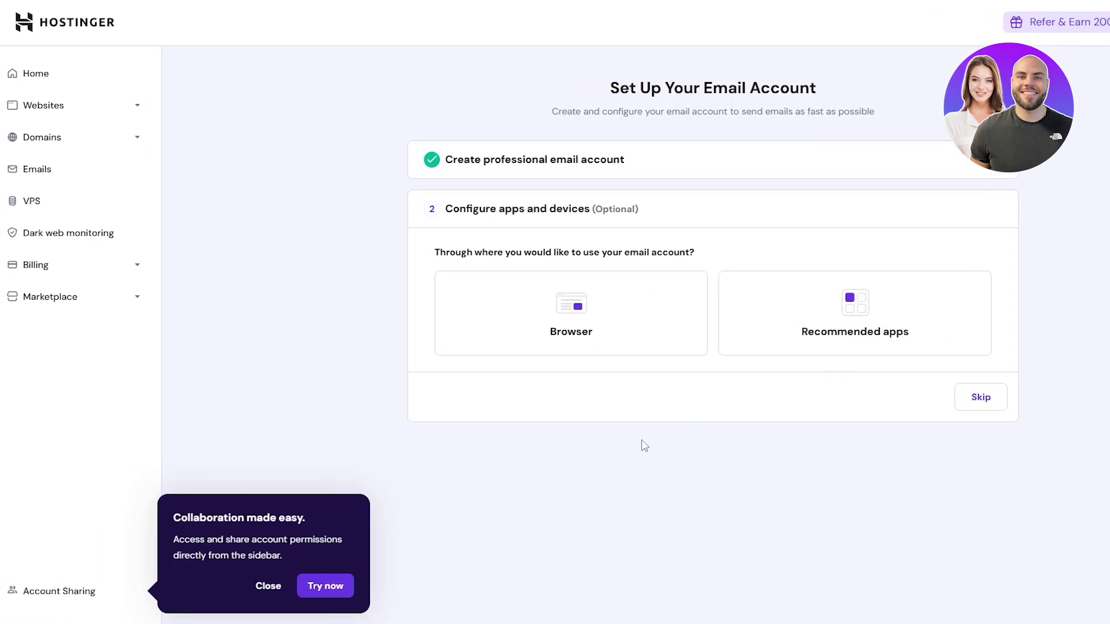
left_click(202, 585)
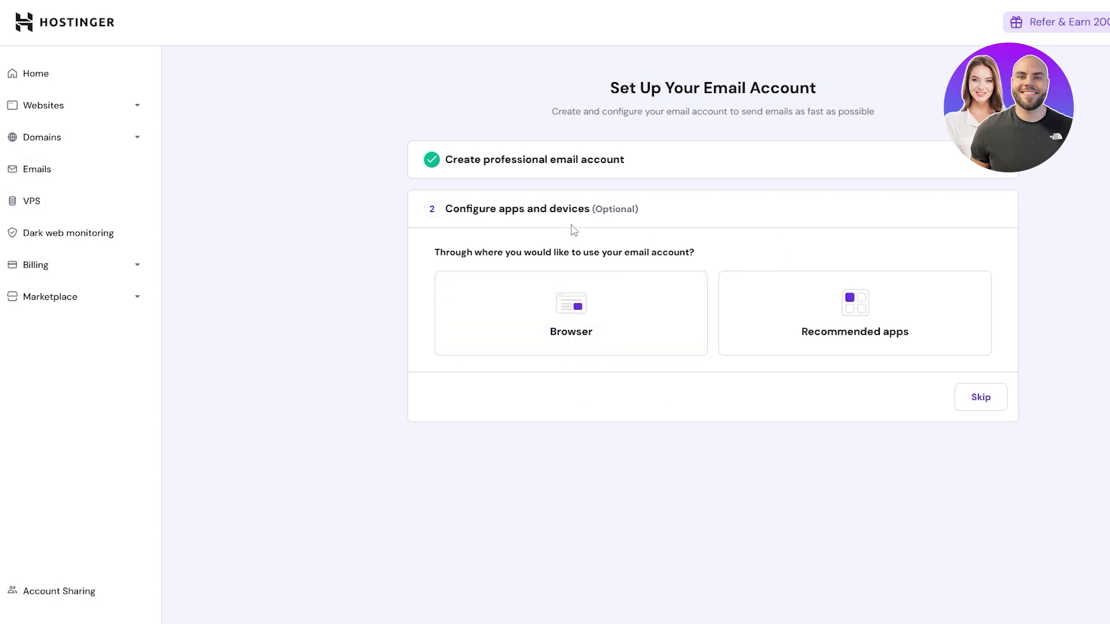
left_click(56, 177)
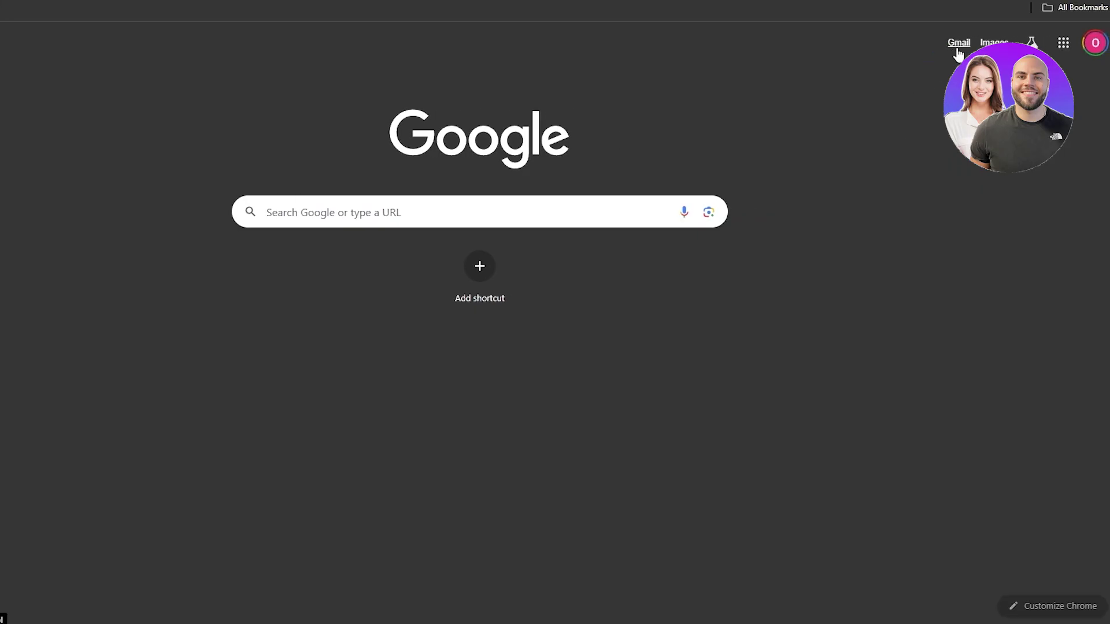
Open Gmail's Accounts and Import settings and point out the Send mail as section.
left_click(957, 44)
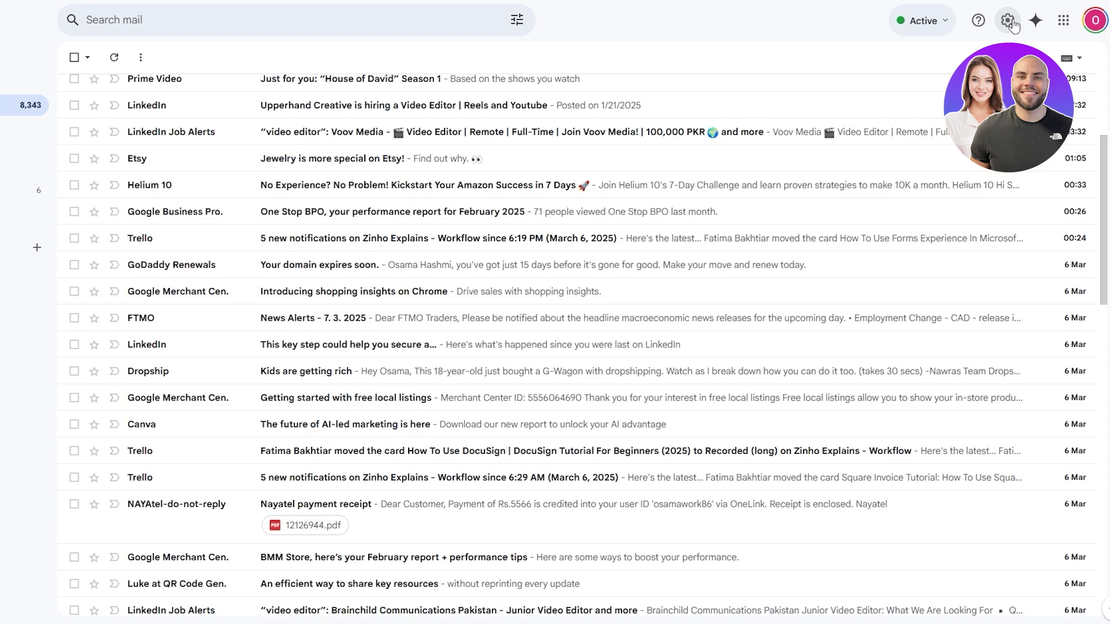
left_click(1009, 21)
left_click(1003, 73)
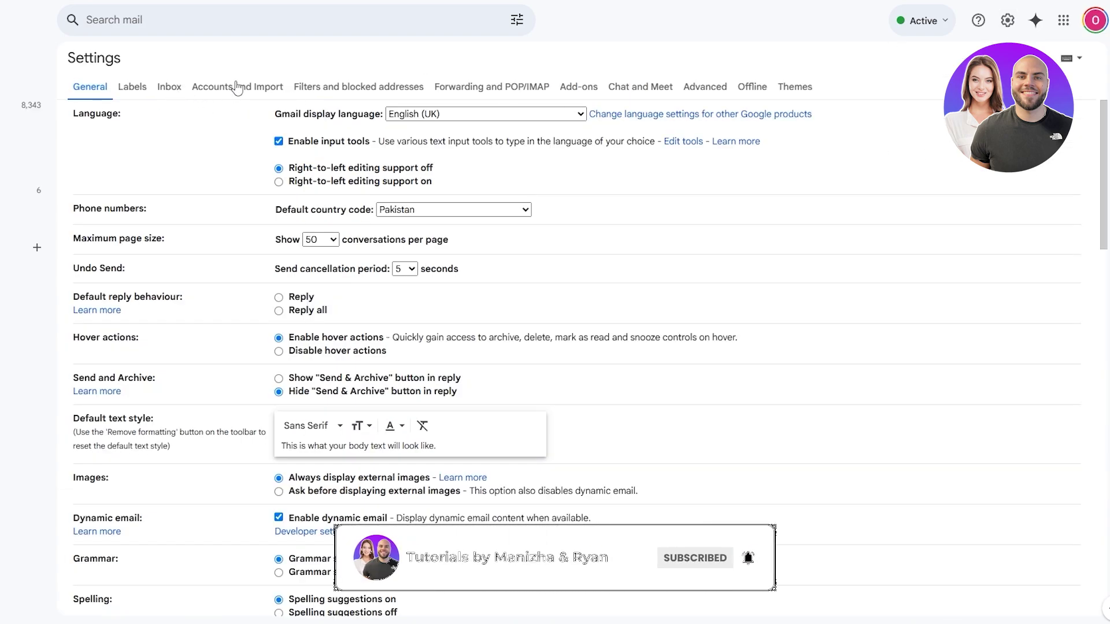
left_click(208, 89)
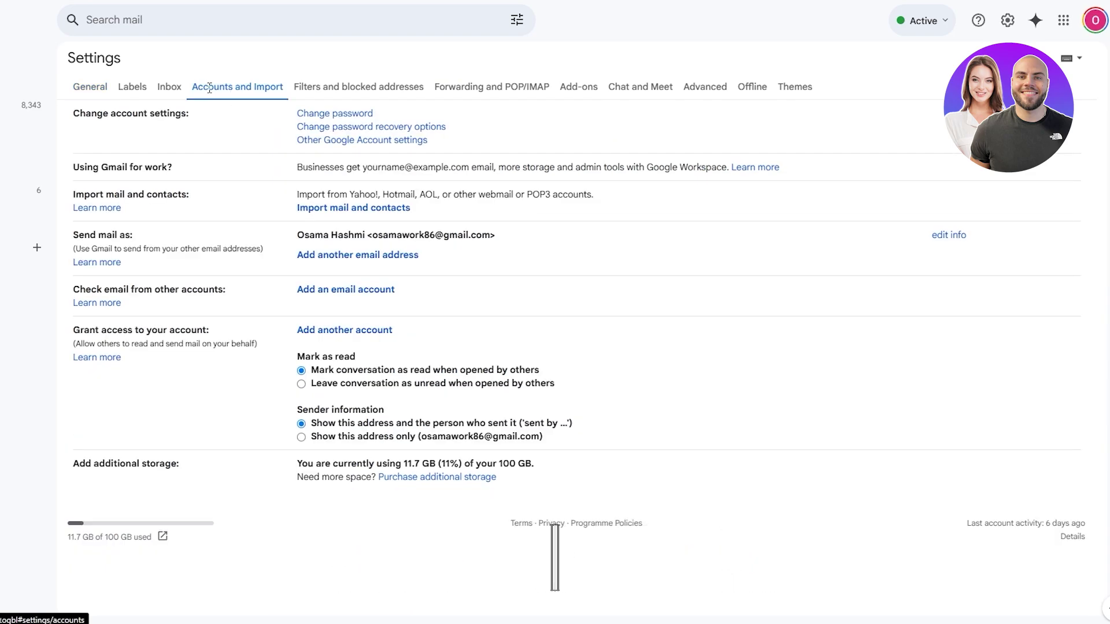
left_click_drag(82, 162, 165, 194)
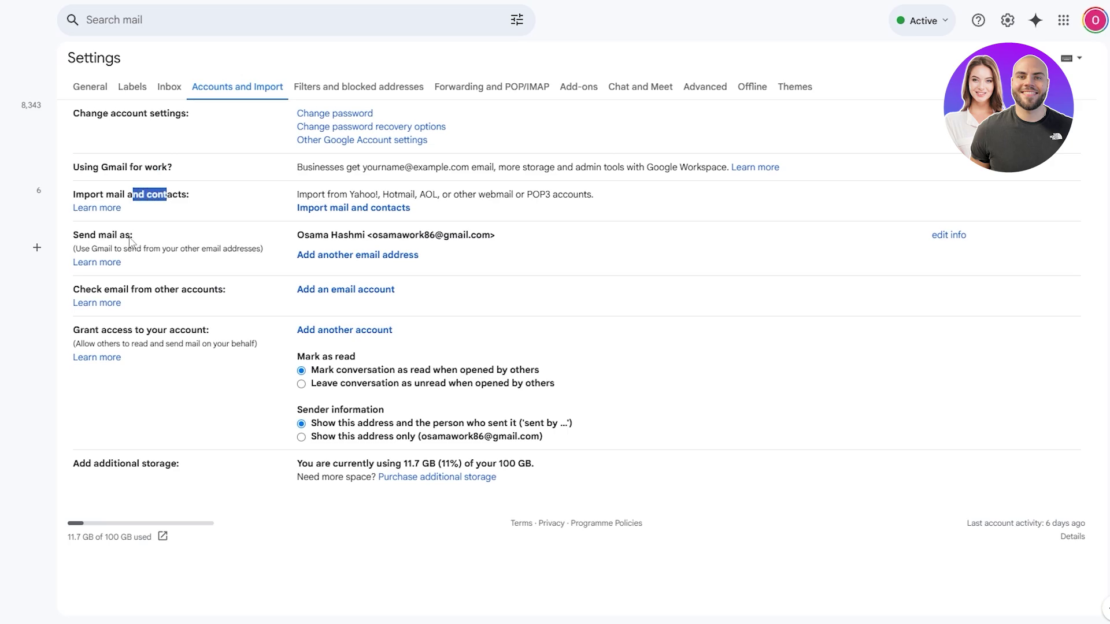
left_click_drag(106, 234, 131, 235)
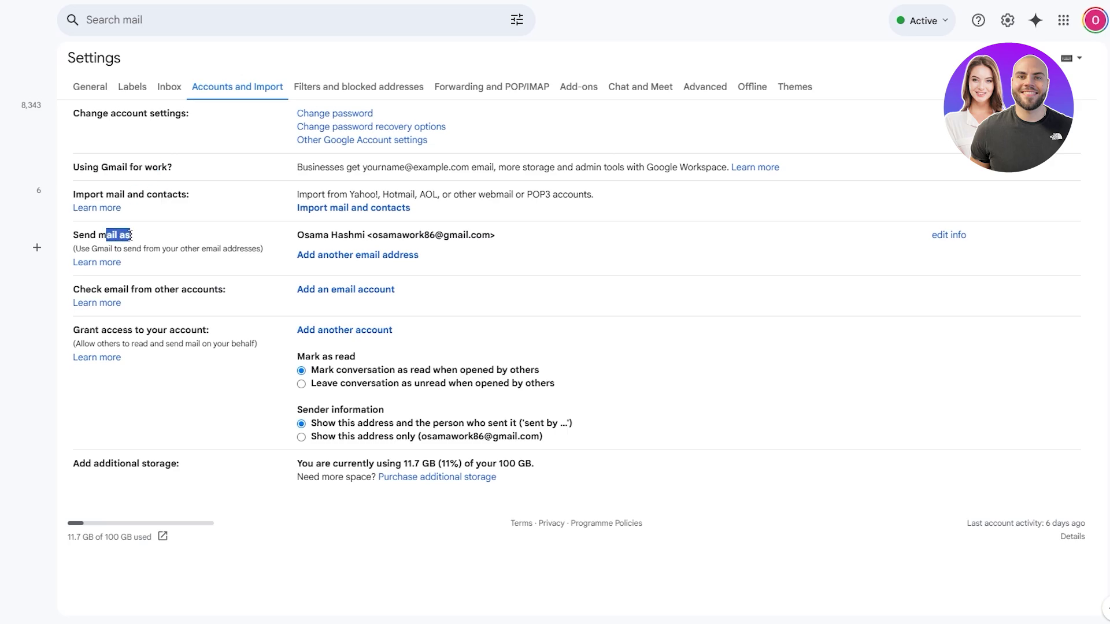
Add the support address as an alias and advance to the SMTP server details step.
left_click(384, 256)
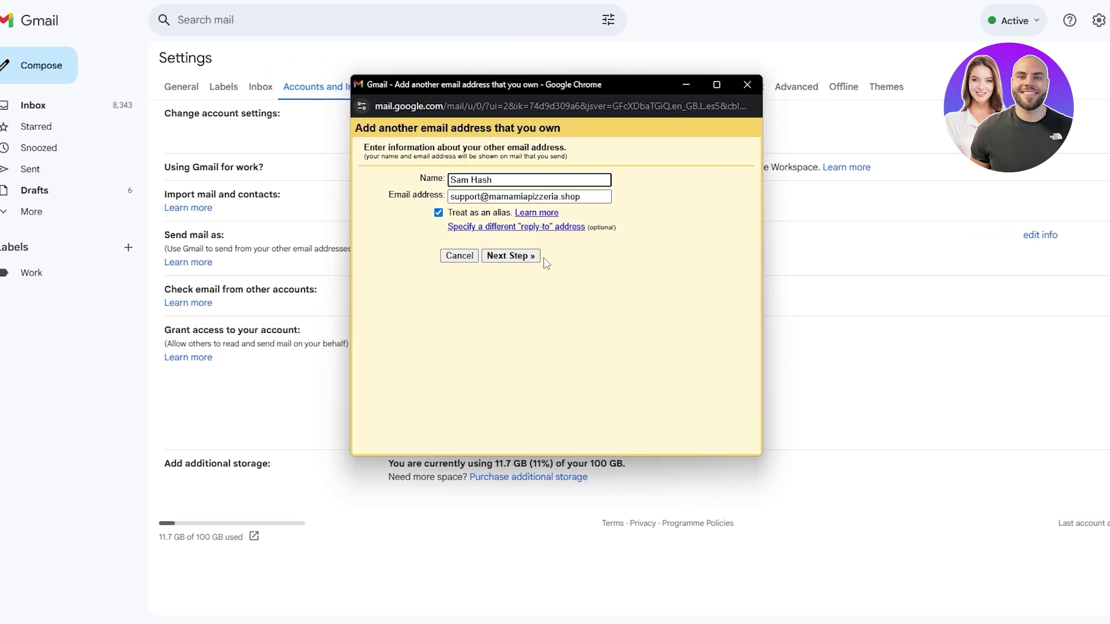
left_click(528, 264)
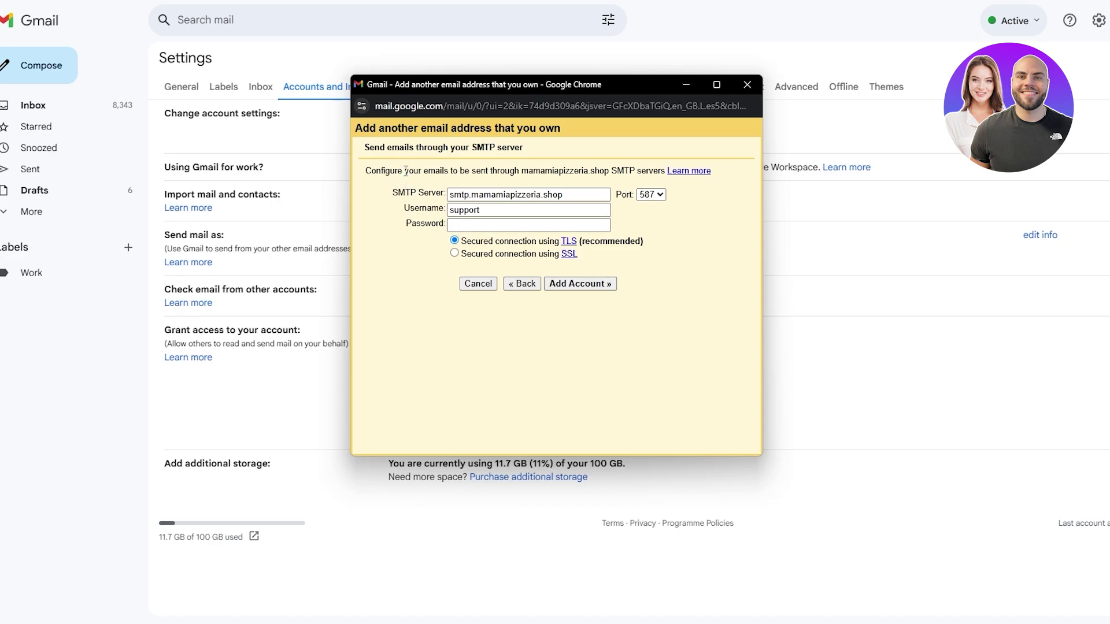
left_click_drag(404, 170, 620, 172)
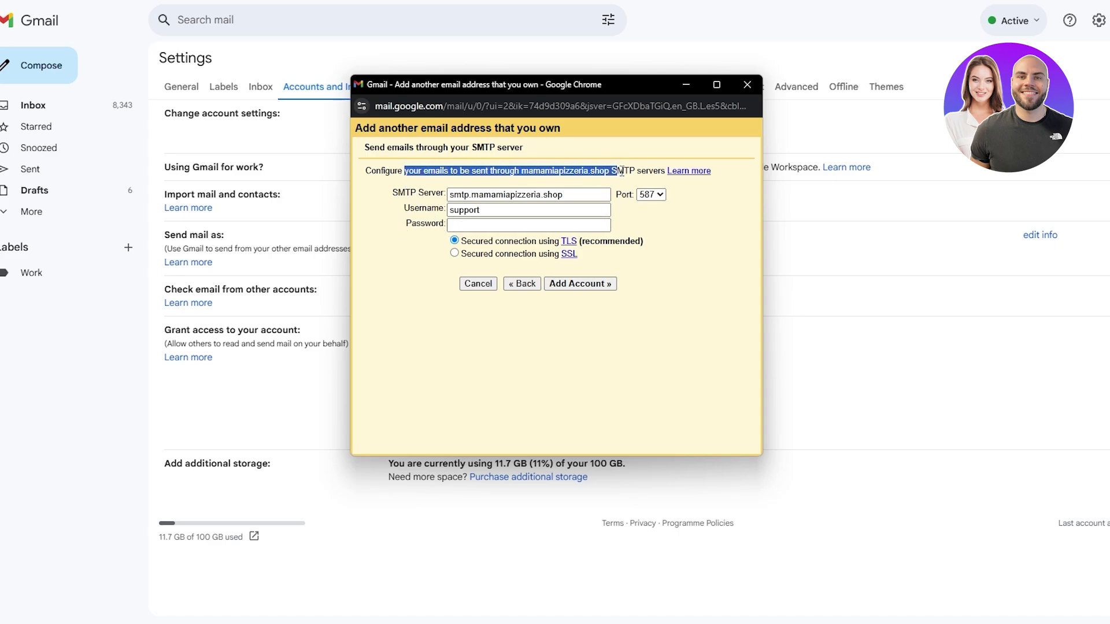
left_click(539, 317)
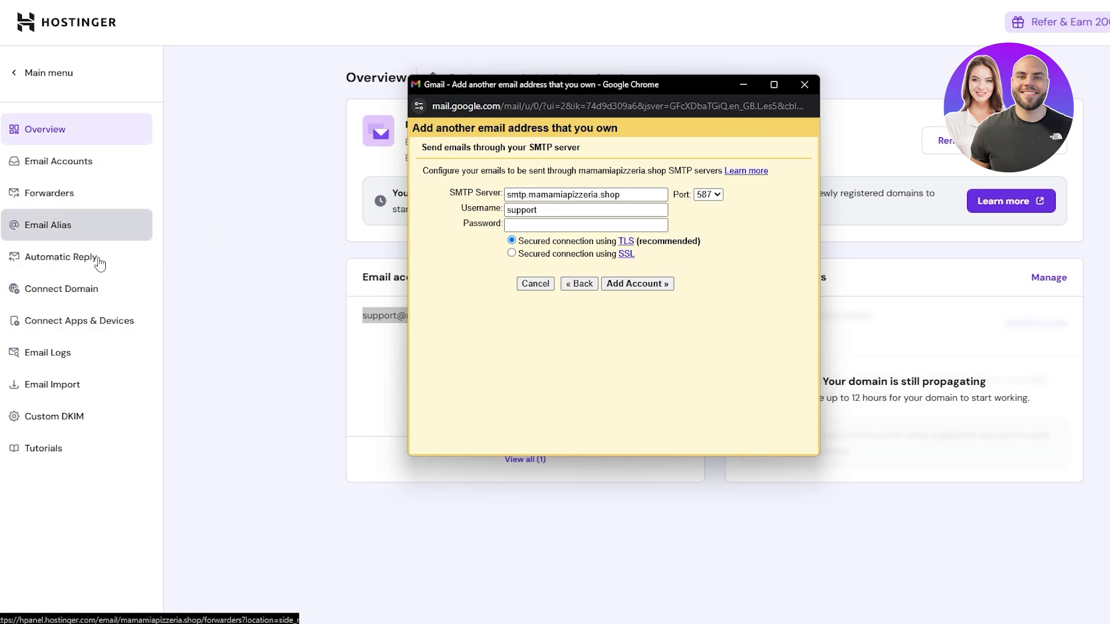
Check Hostinger's Connect Apps & Devices page for the outgoing SMTP port 465.
left_click(218, 212)
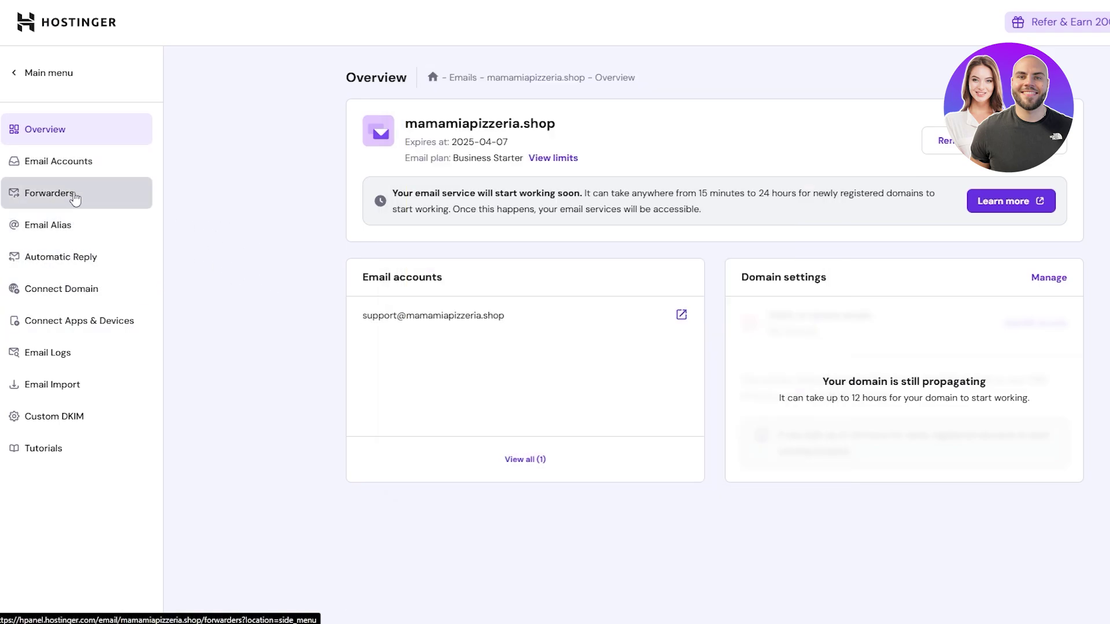
left_click(75, 334)
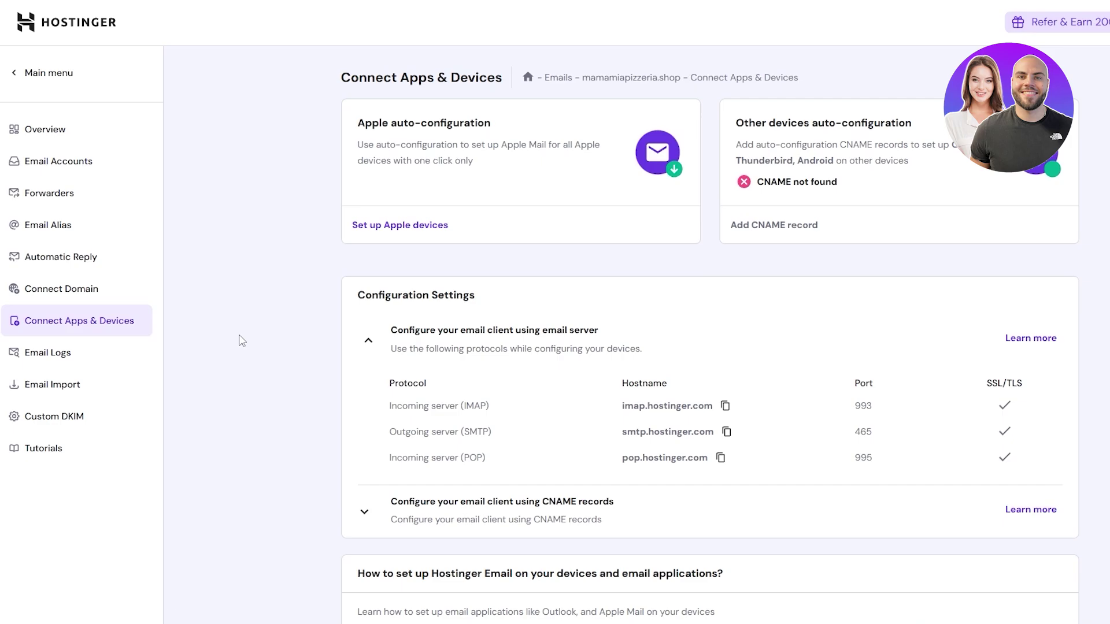
scroll(461, 290, "down", 1)
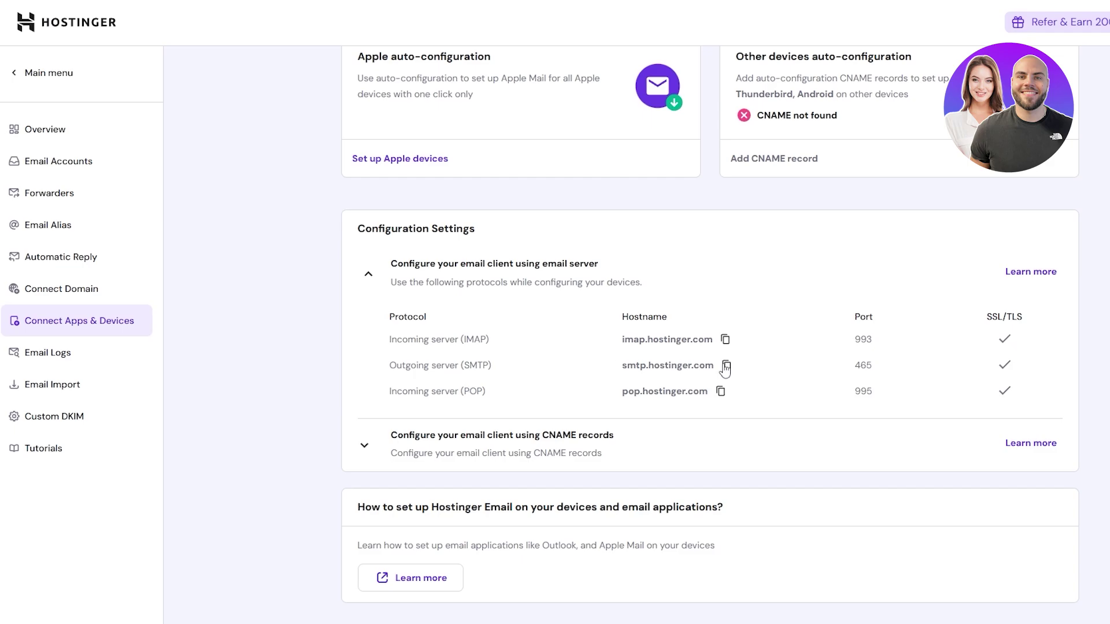
double_click(863, 365)
left_click(912, 428)
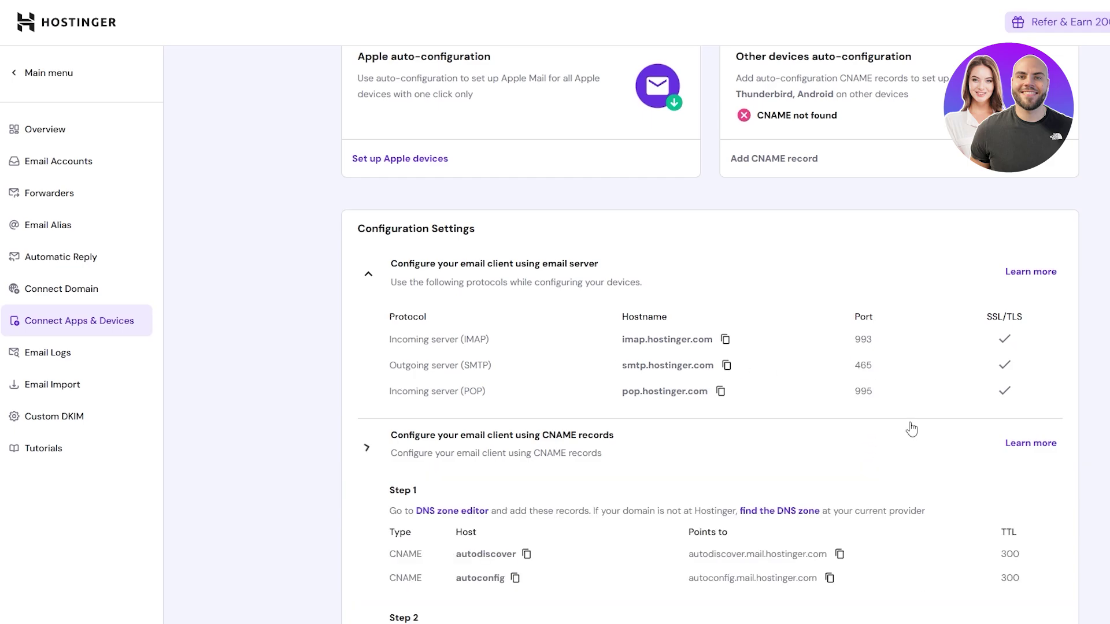
Submit the Gmail alias on port 465 with the pasted password; authentication fails.
left_click(976, 584)
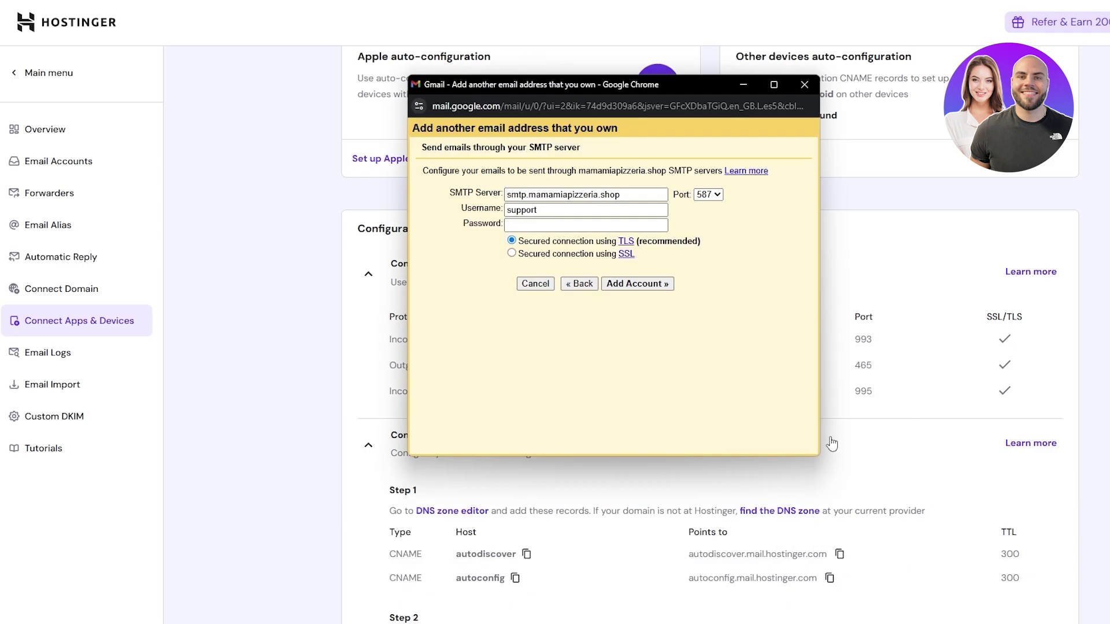
left_click(708, 195)
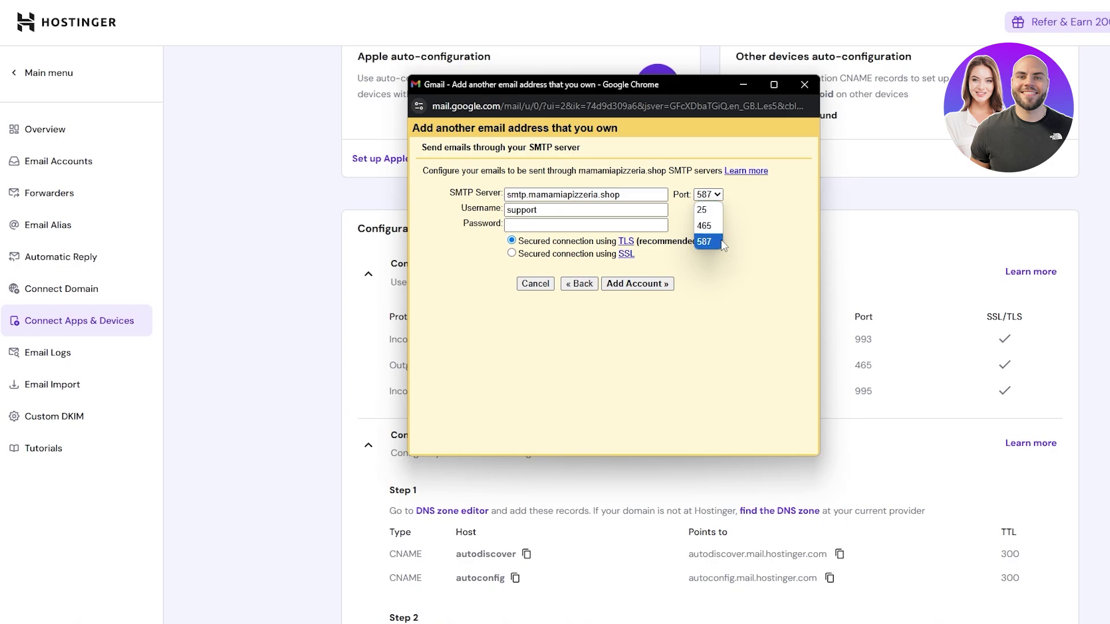
left_click(705, 225)
left_click_drag(474, 227, 489, 228)
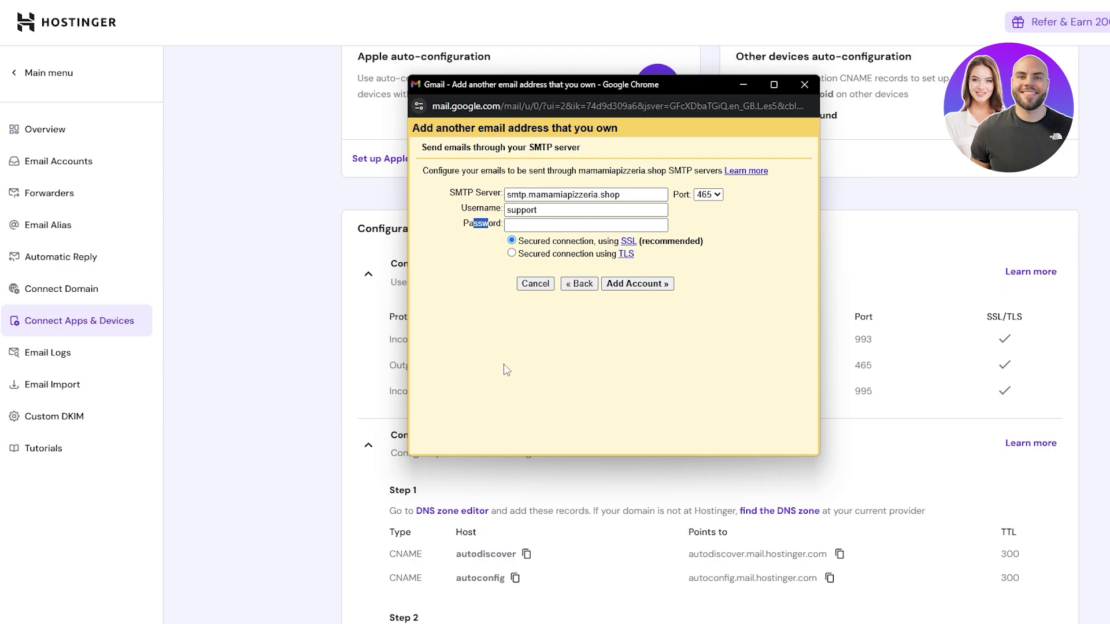
key("ctrl+v")
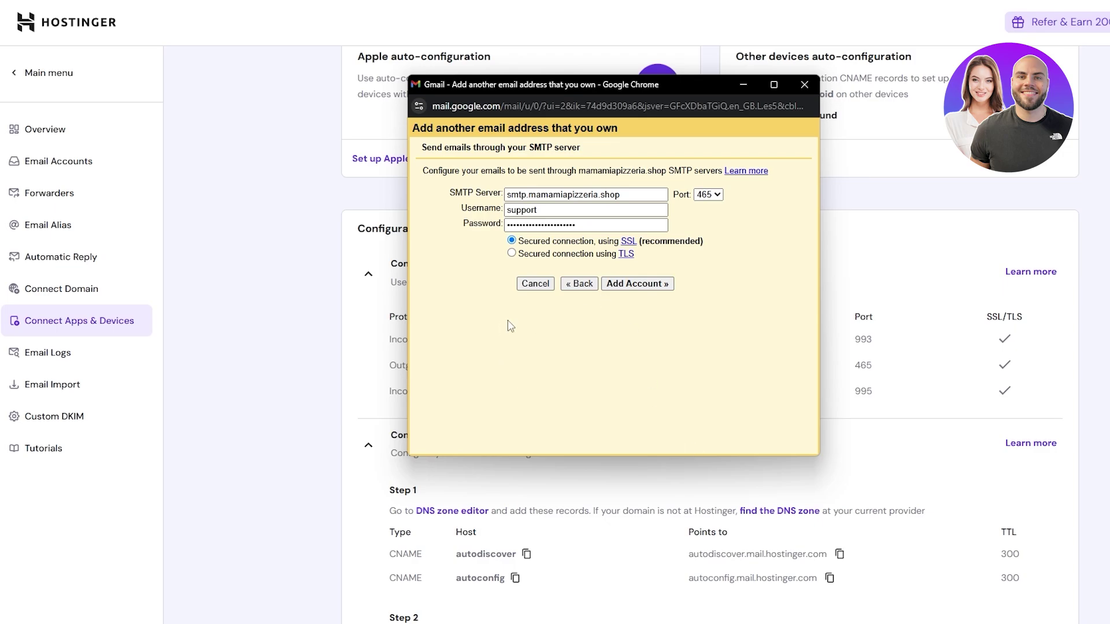
left_click(624, 289)
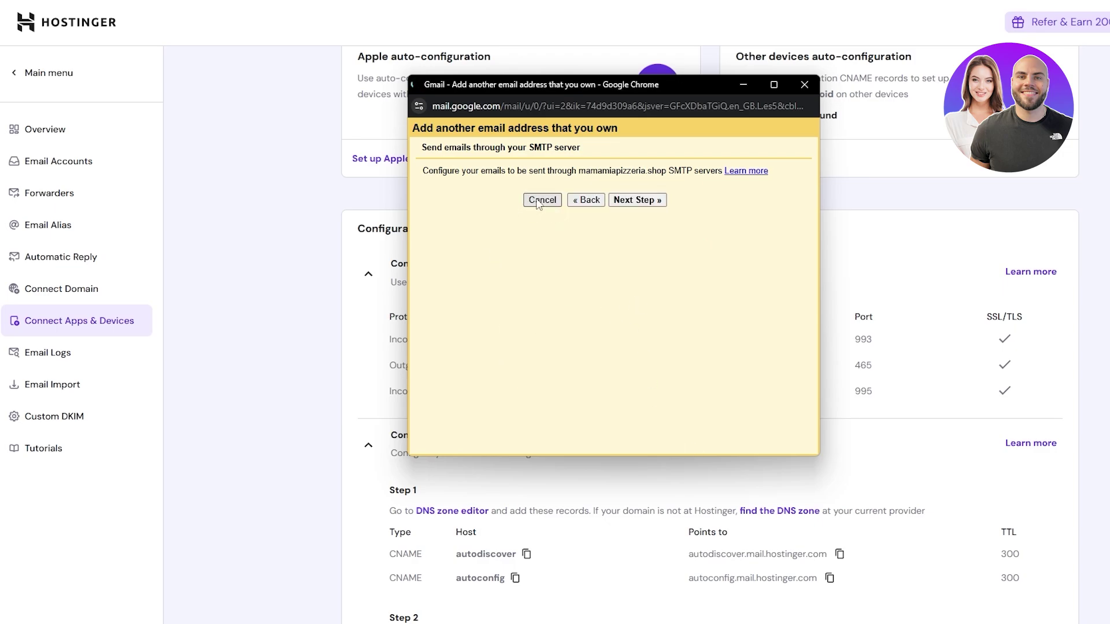
double_click(525, 214)
left_click_drag(636, 88, 314, 113)
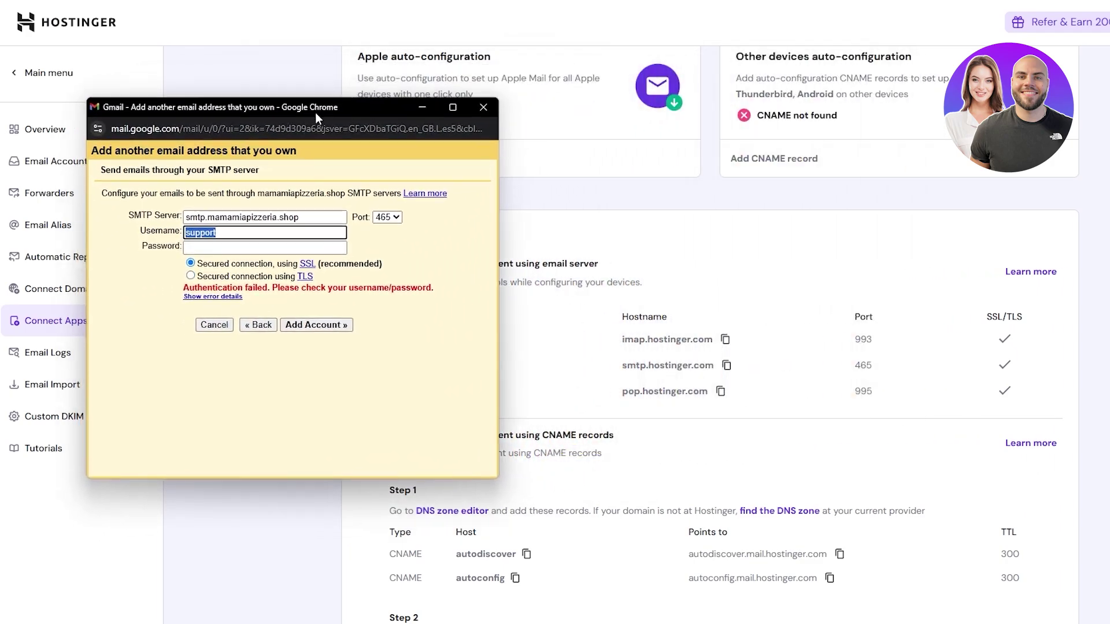
Replace Gmail's SMTP server with the copied hostname smtp.hostinger.com.
left_click(727, 366)
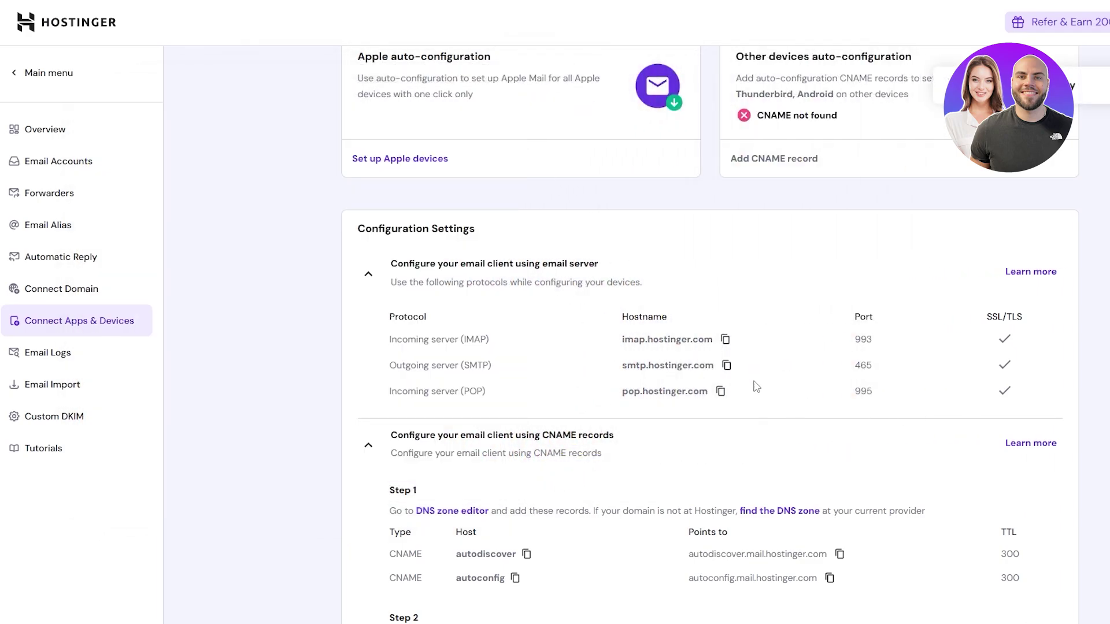
left_click(965, 574)
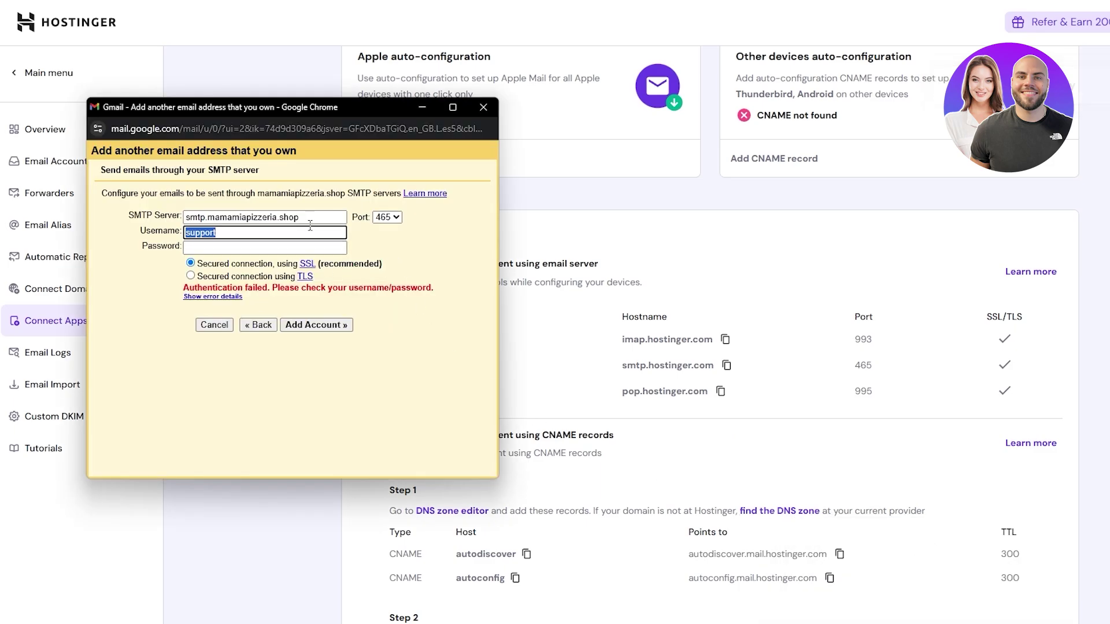
left_click_drag(301, 218, 198, 234)
key("ctrl+v")
left_click(217, 233)
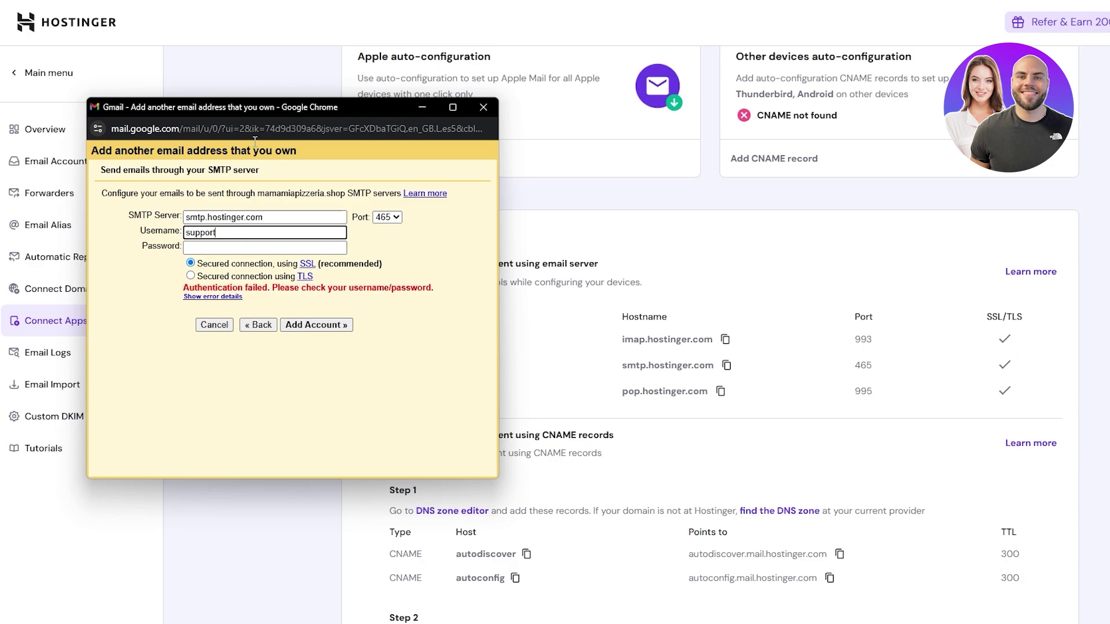
Resubmit the SMTP account so Gmail verifies the credentials, then close the popup.
left_click_drag(275, 102, 744, 75)
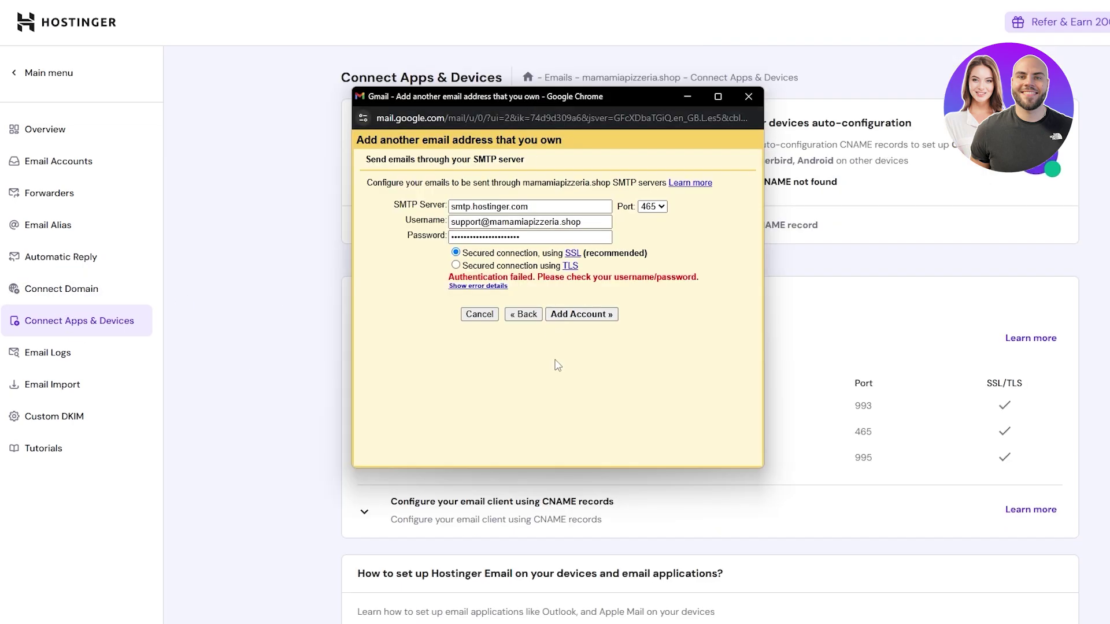
left_click(572, 316)
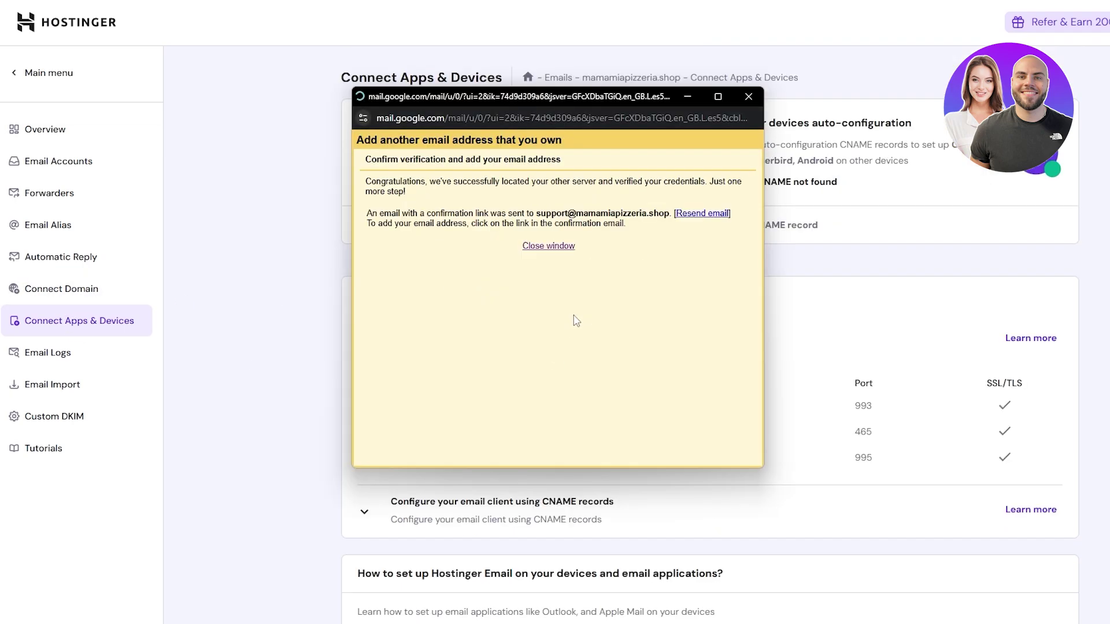
left_click_drag(436, 181, 601, 179)
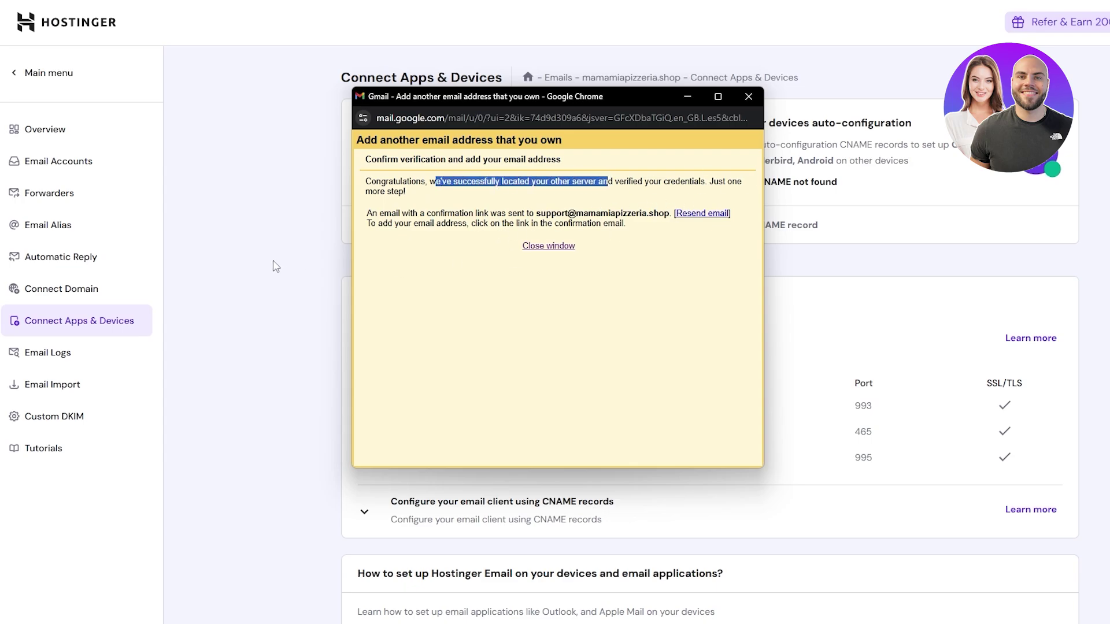
left_click(245, 264)
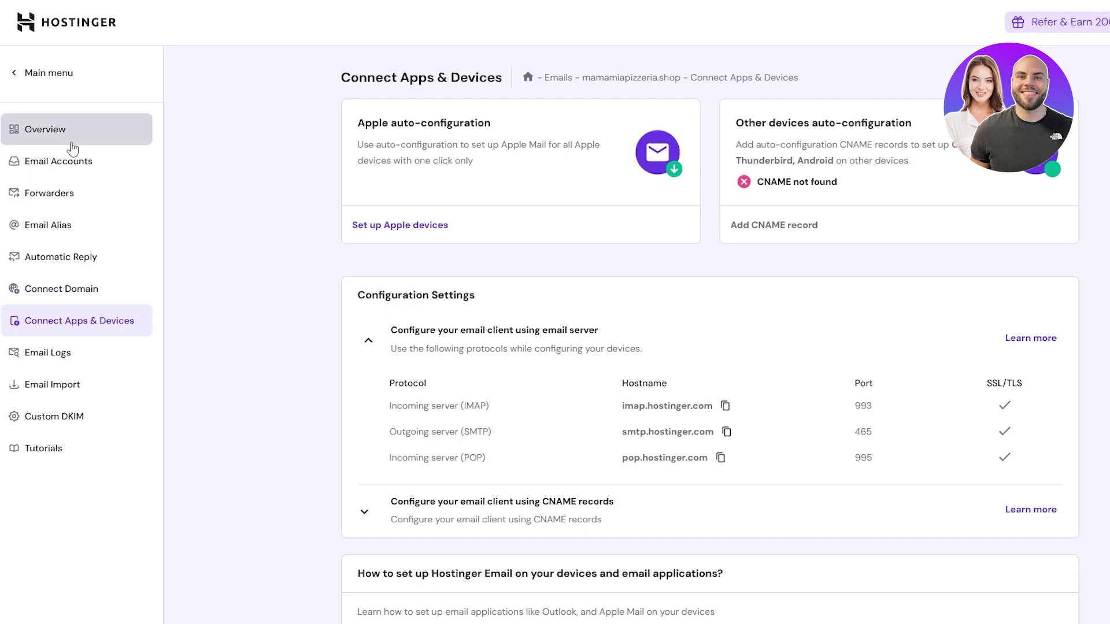
Log in to the support mailbox in Hostinger Webmail with its saved password.
left_click(55, 164)
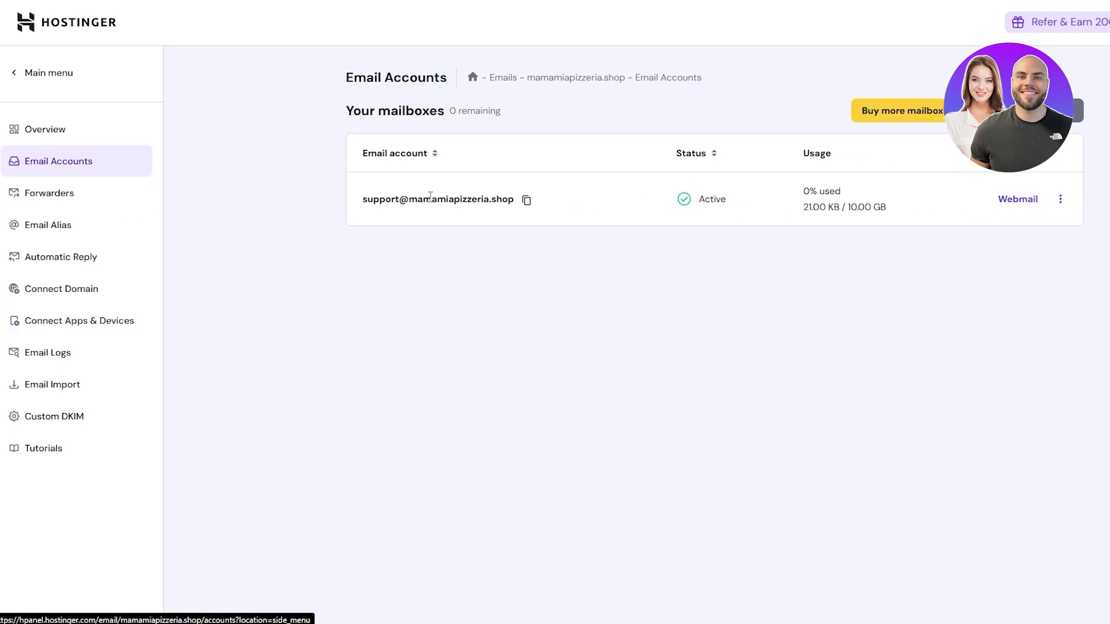
left_click(1016, 199)
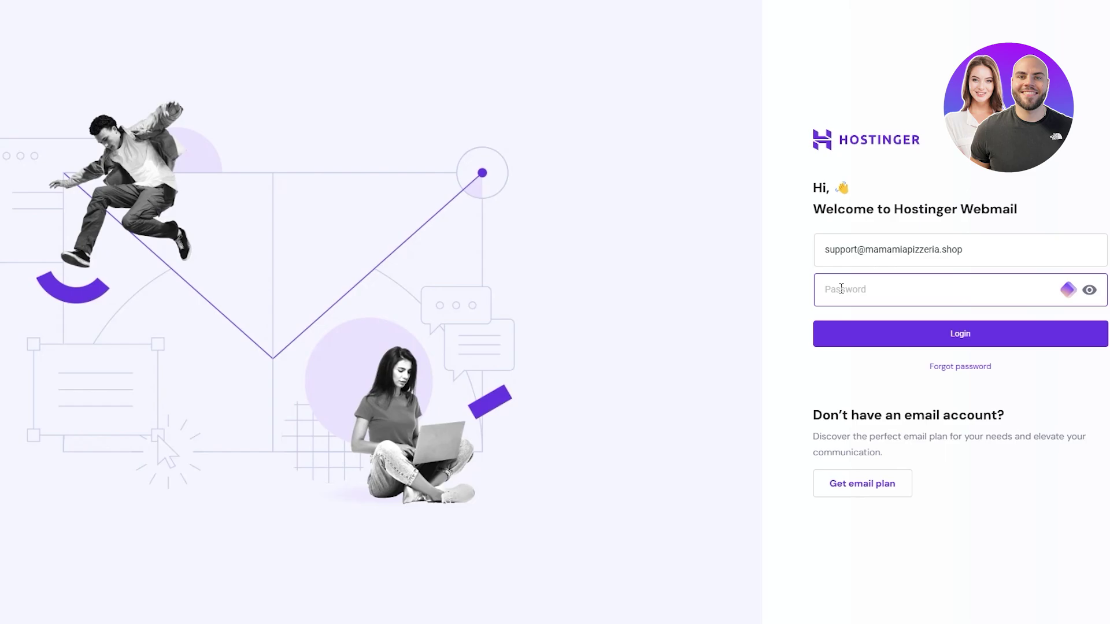
key("ctrl+v")
left_click(916, 344)
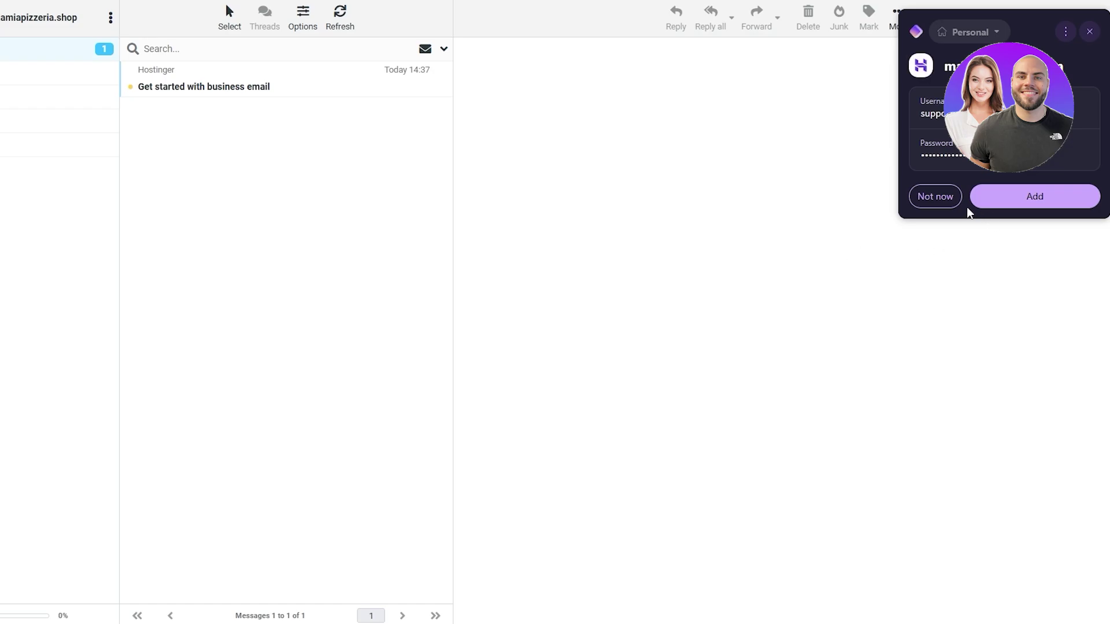
Dismiss the password prompt, view the welcome message, and refresh the Webmail inbox.
left_click(939, 199)
left_click(182, 93)
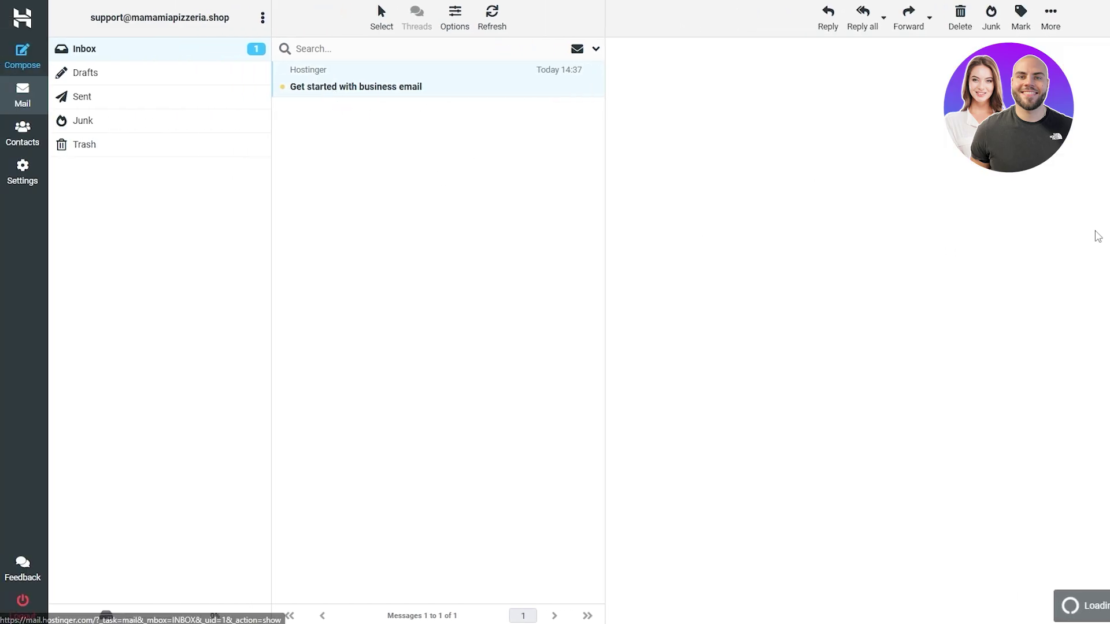
scroll(876, 404, "down", 3)
scroll(881, 442, "up", 4)
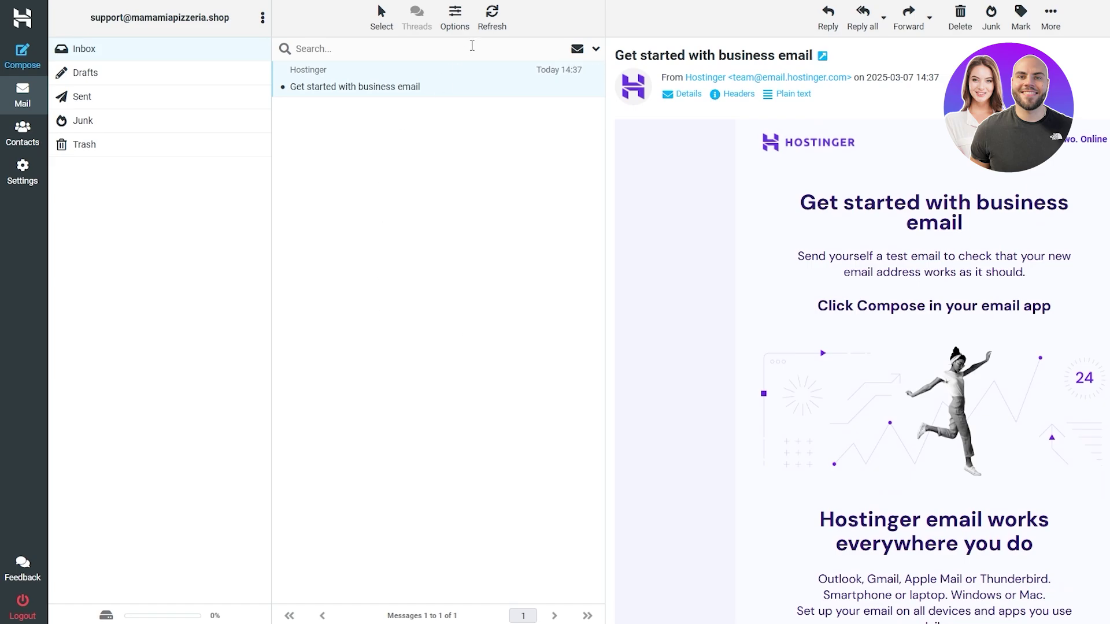
left_click(491, 21)
Resend Gmail's confirmation email to the support address from the verification window.
left_click(1005, 570)
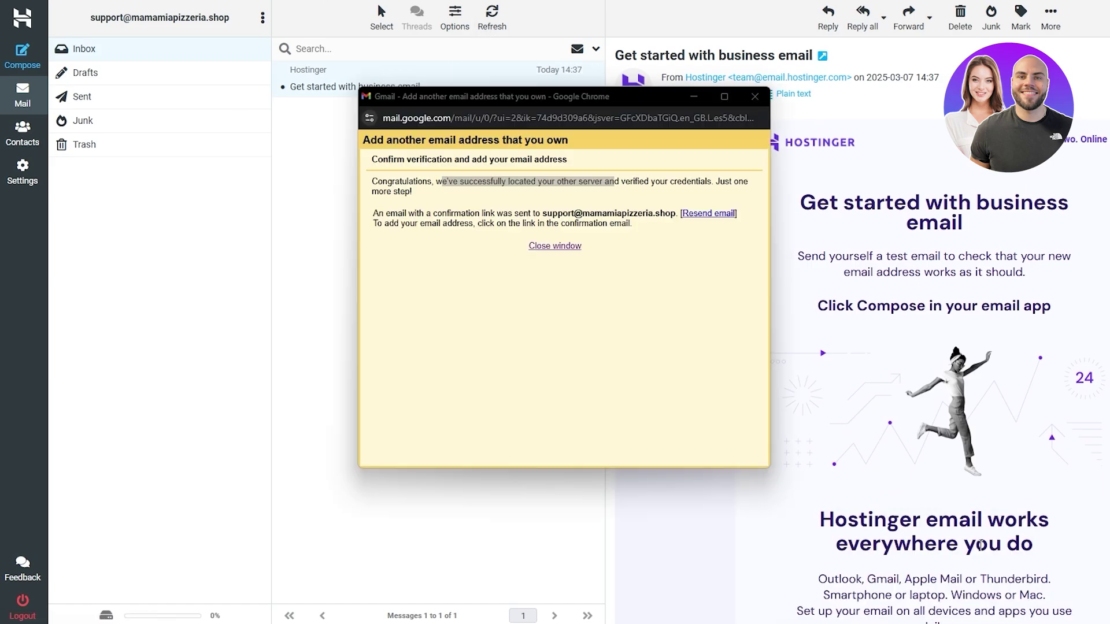
left_click_drag(442, 182, 614, 181)
left_click_drag(543, 212, 659, 212)
left_click_drag(597, 96, 492, 149)
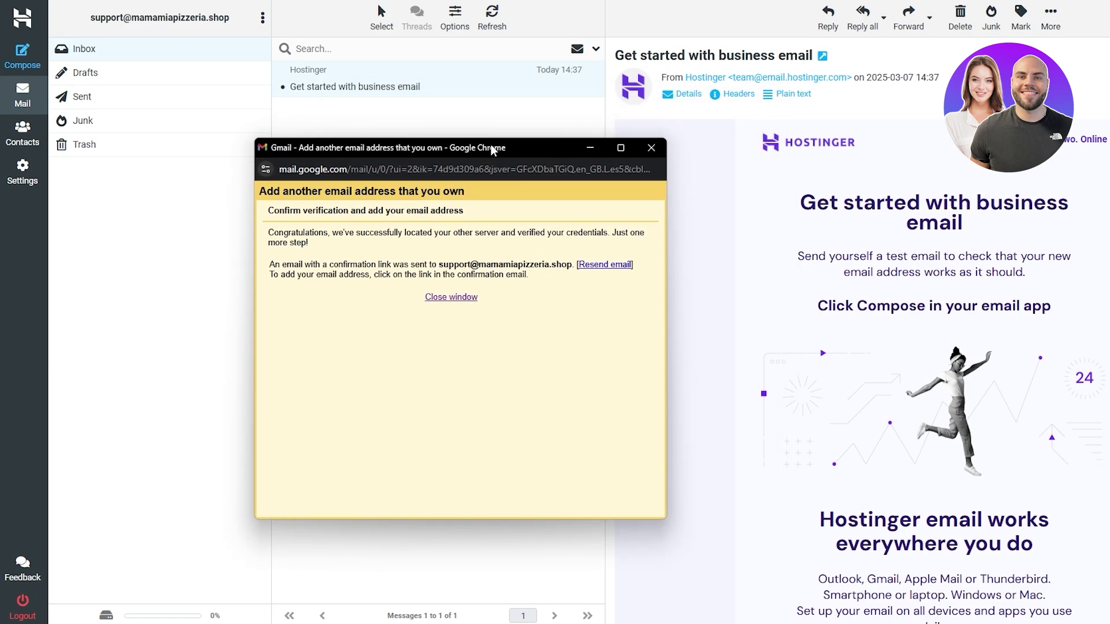
left_click(606, 265)
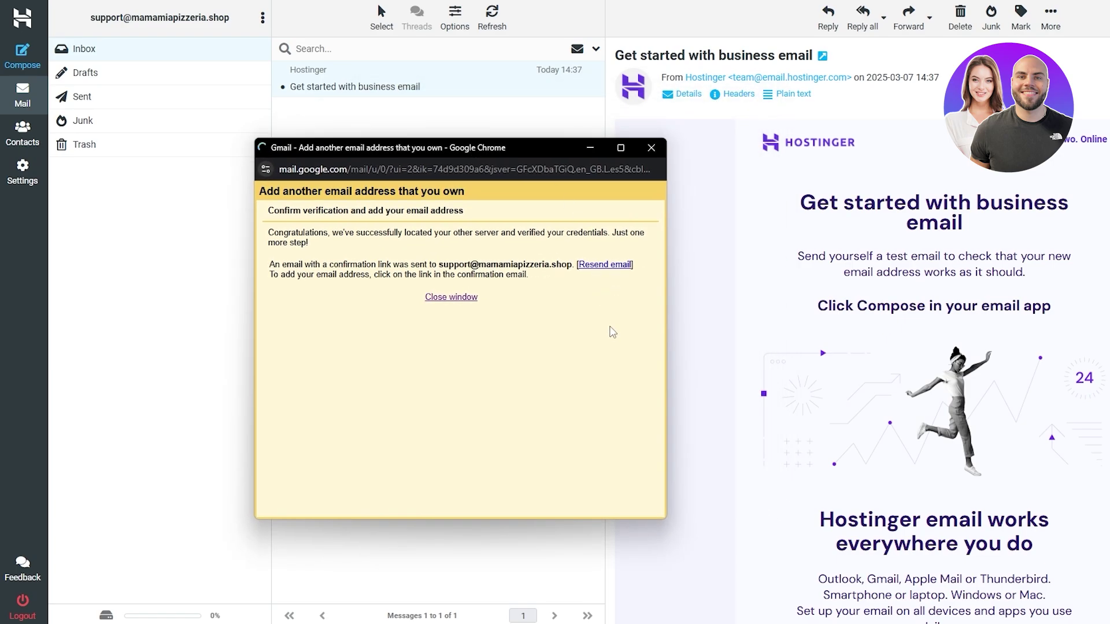
left_click(596, 152)
Open the new Gmail Confirmation message in the inbox and follow its confirmation link.
left_click(95, 77)
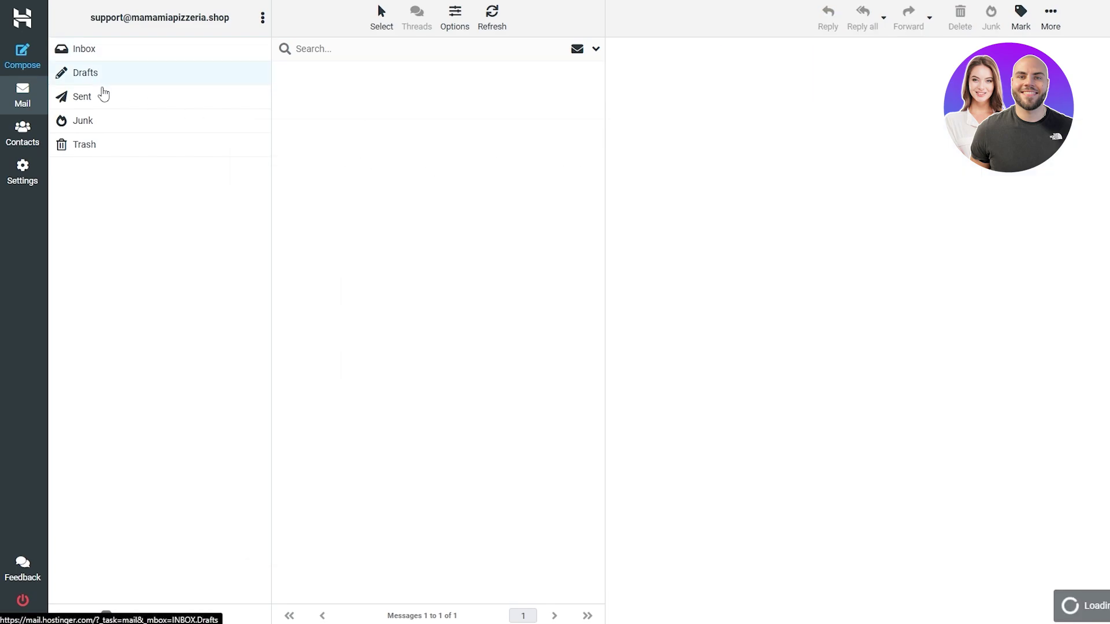
left_click(107, 58)
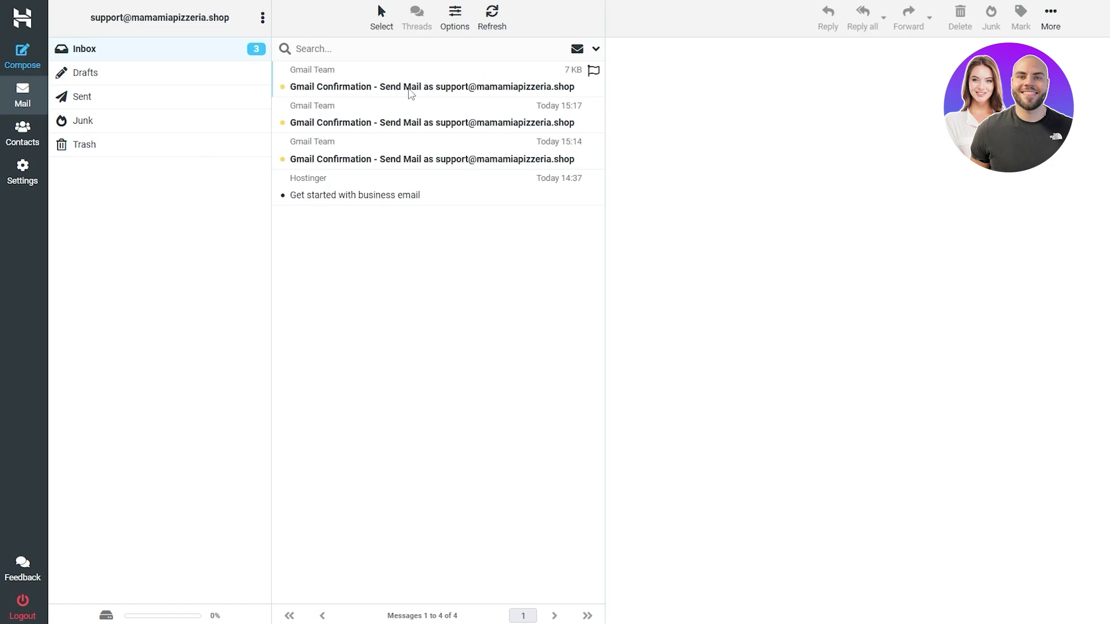
left_click(332, 92)
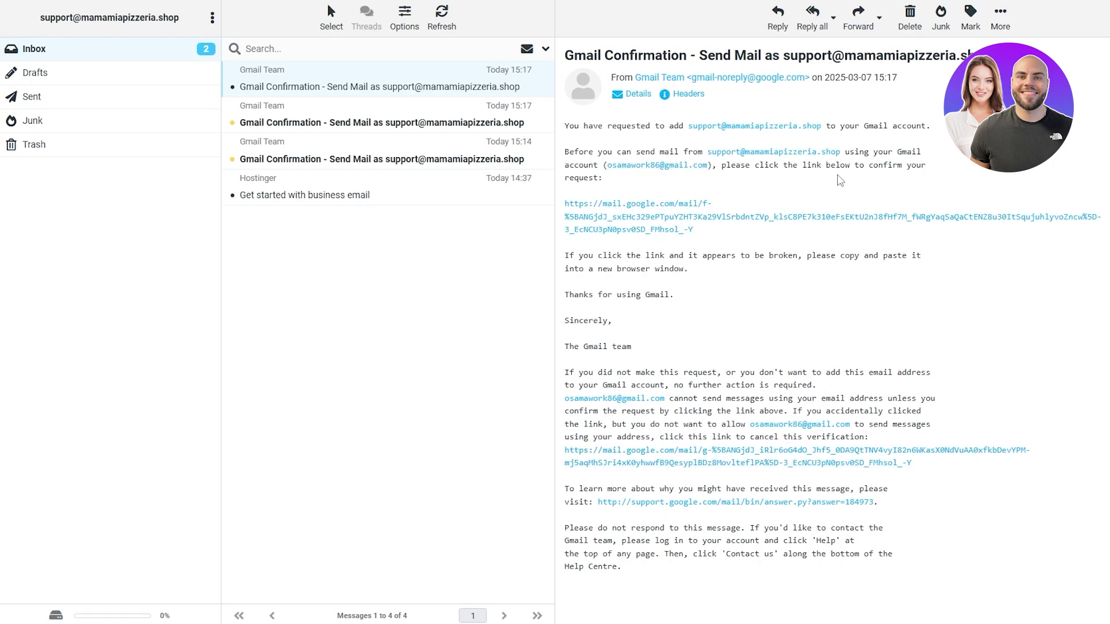
left_click_drag(759, 167, 882, 167)
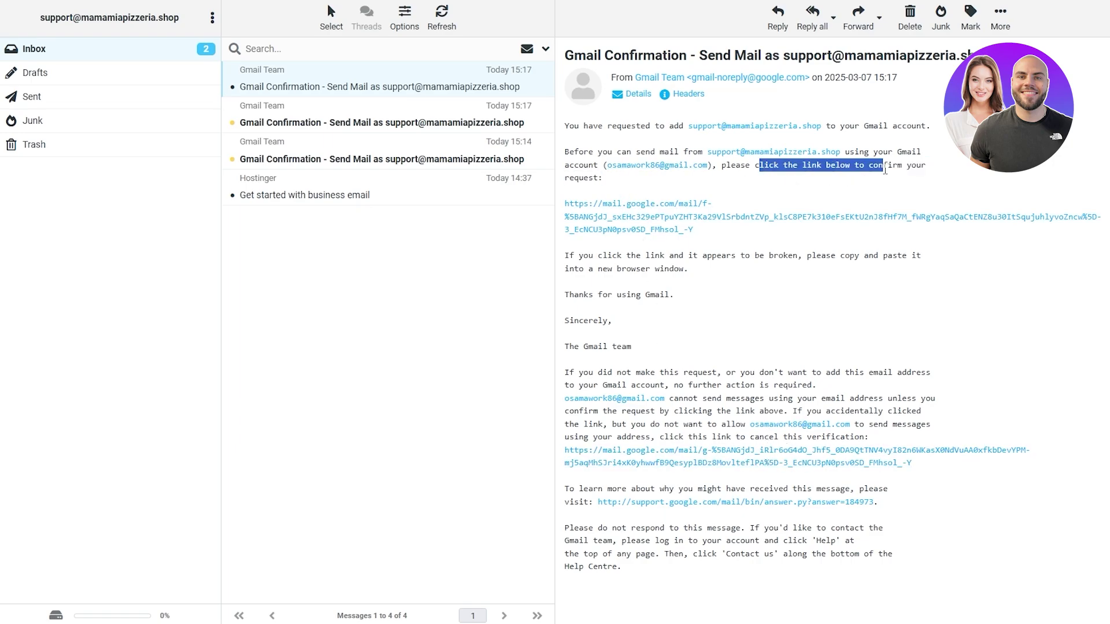
left_click(631, 208)
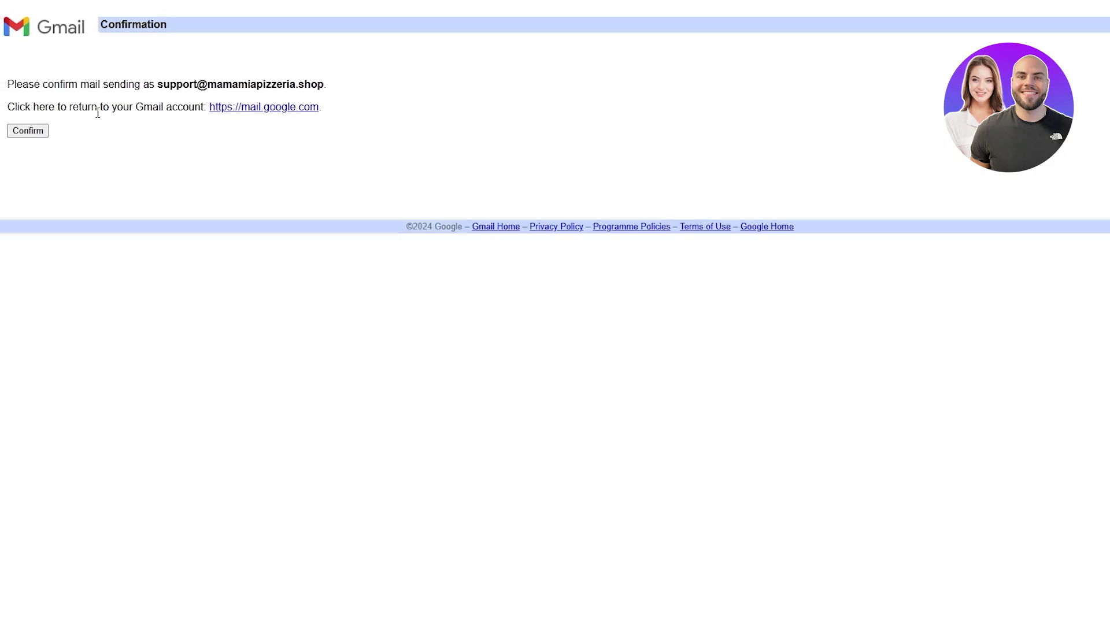
Confirm the support address as a send-as alias and make it Gmail's default sender.
left_click(29, 132)
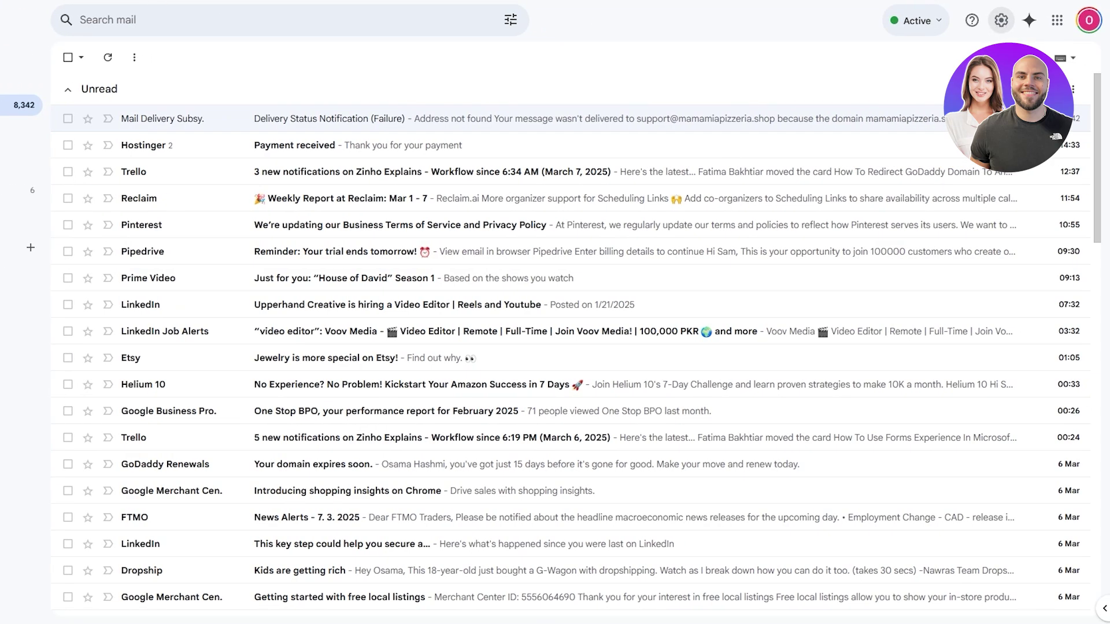
left_click(994, 88)
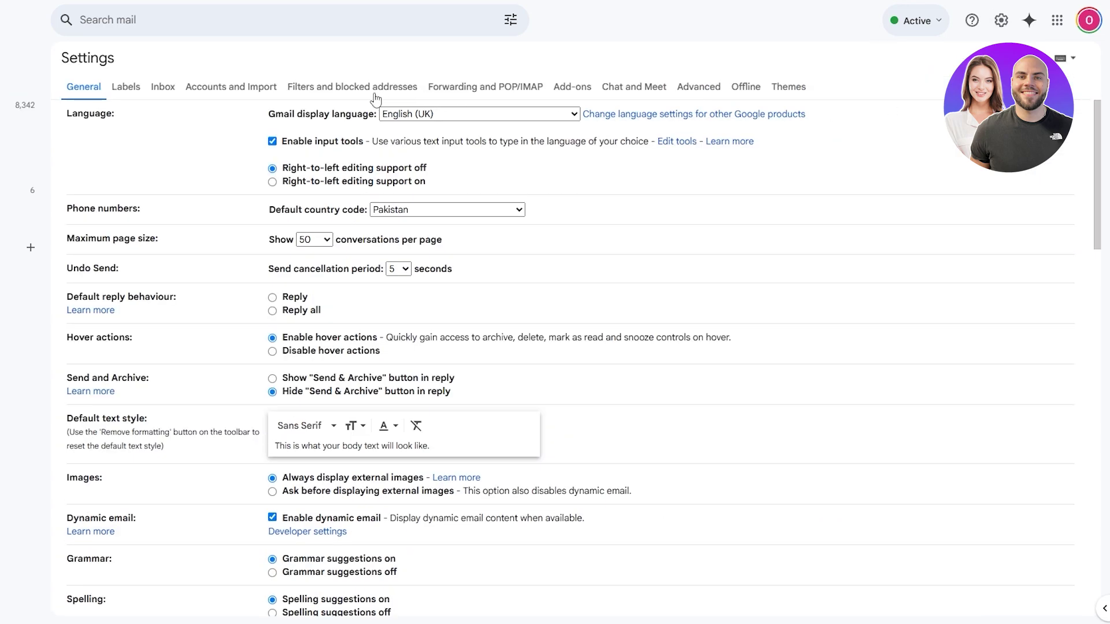
left_click(213, 92)
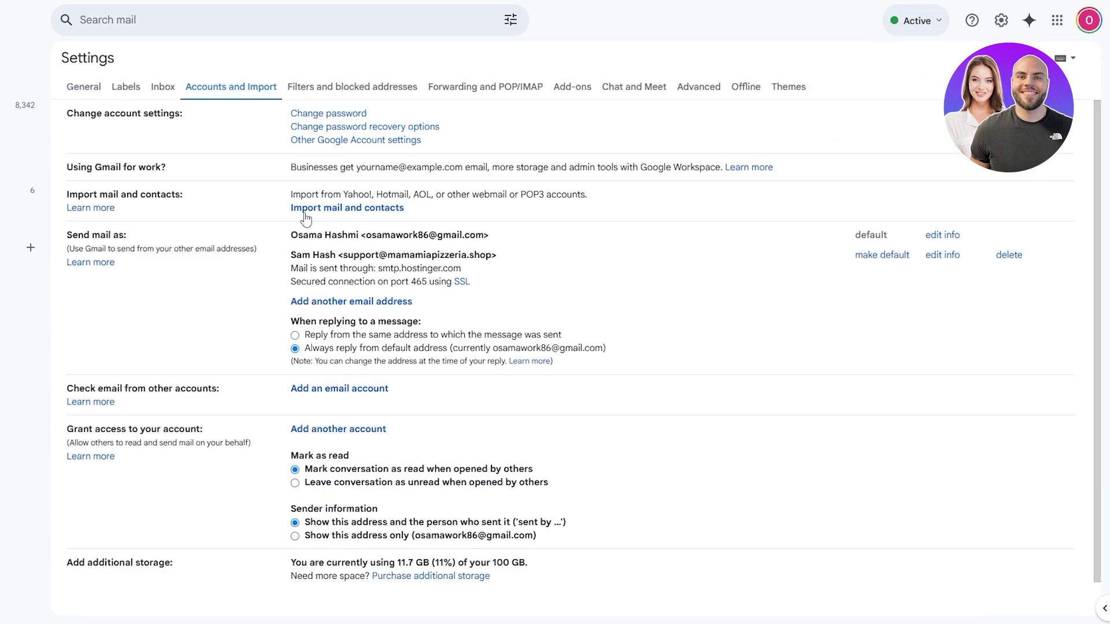
scroll(341, 375, "down", 1)
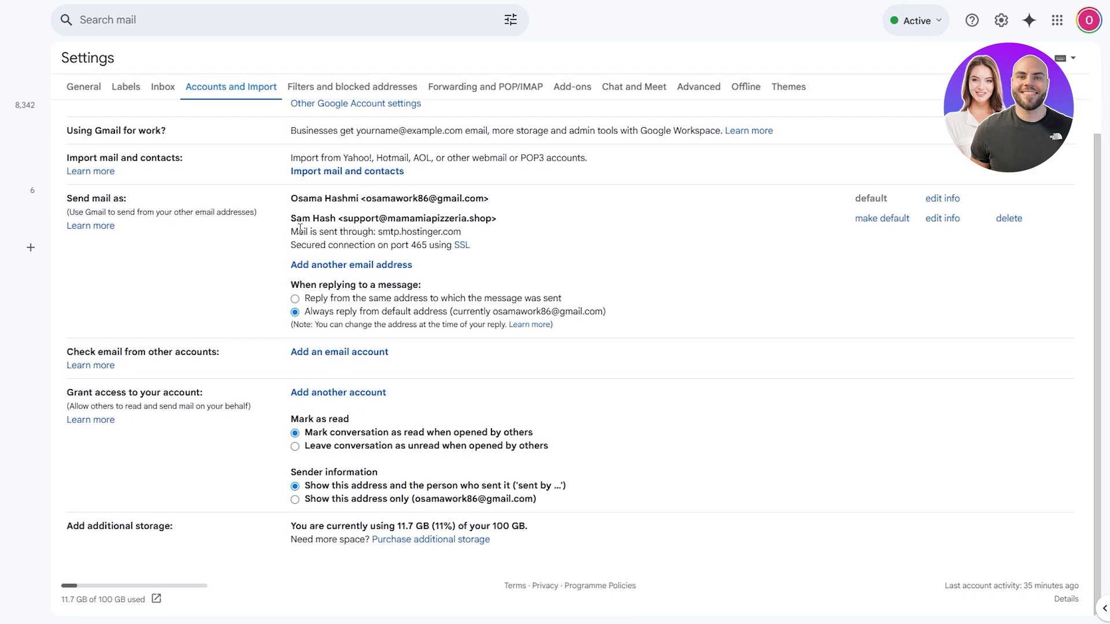
left_click_drag(301, 221, 477, 223)
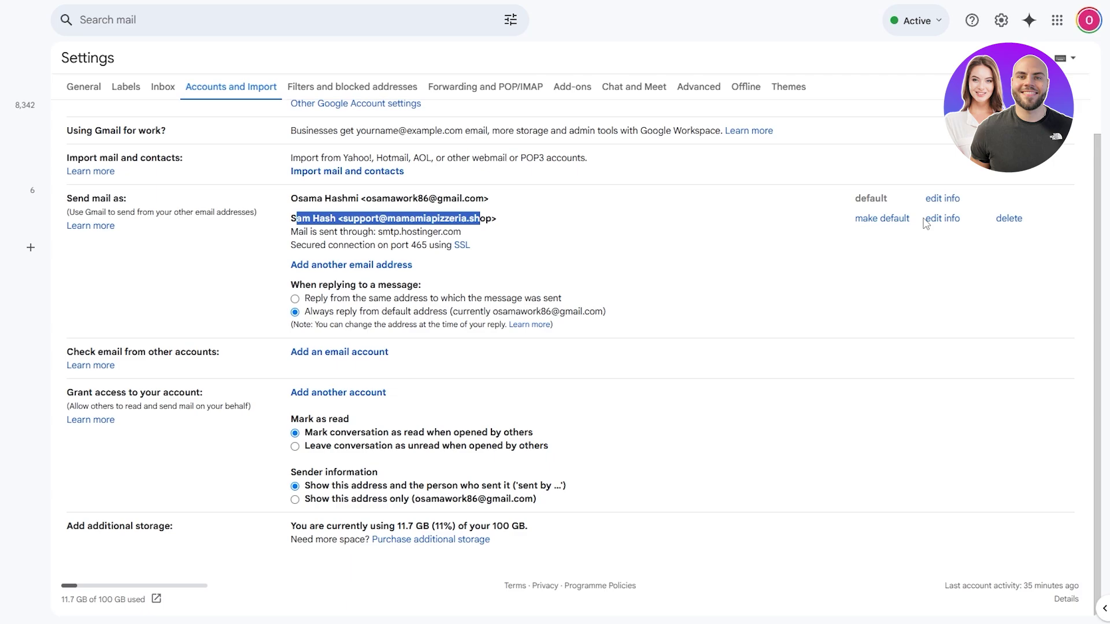
left_click(881, 219)
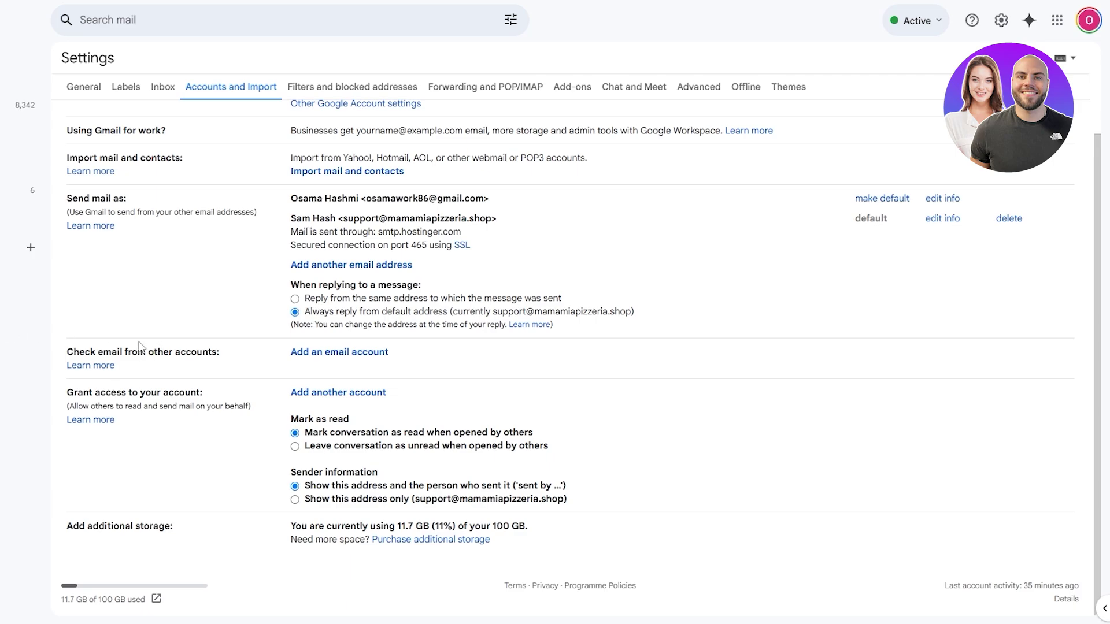
left_click_drag(114, 347, 211, 350)
Choose Import emails (POP3) for the support mailbox and use the full address as username.
left_click(170, 369)
left_click(328, 361)
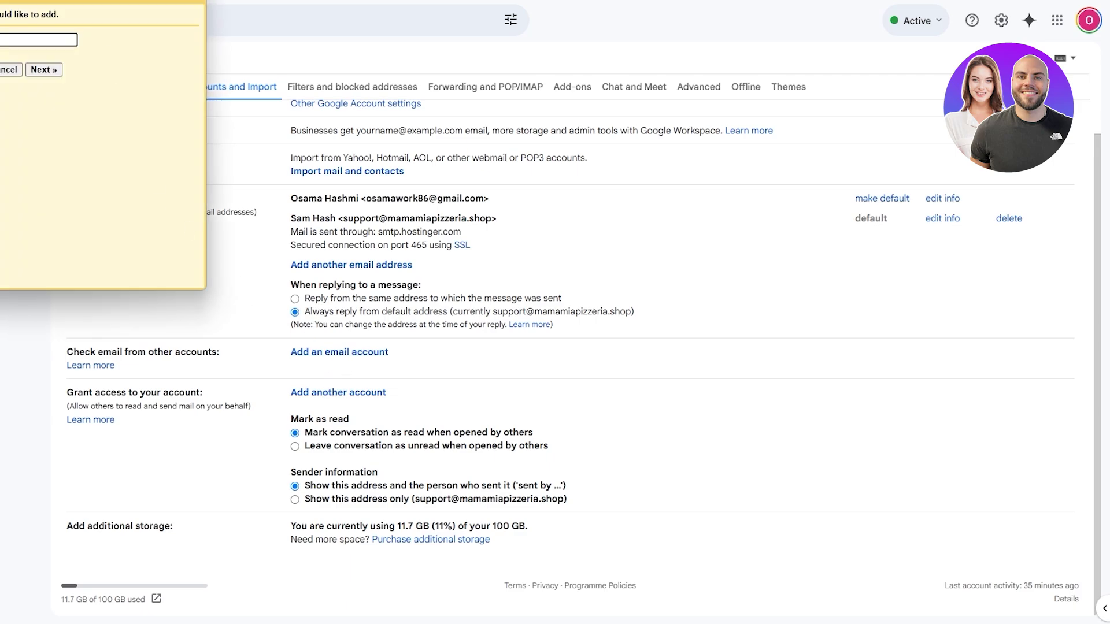
left_click_drag(21, 0, 457, 125)
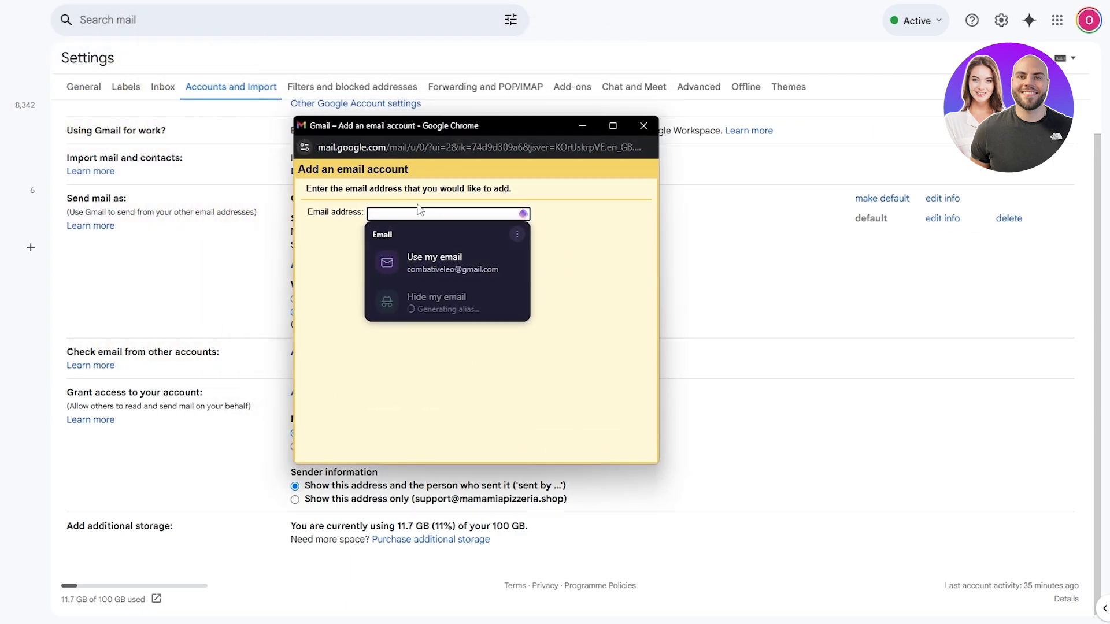
type("su")
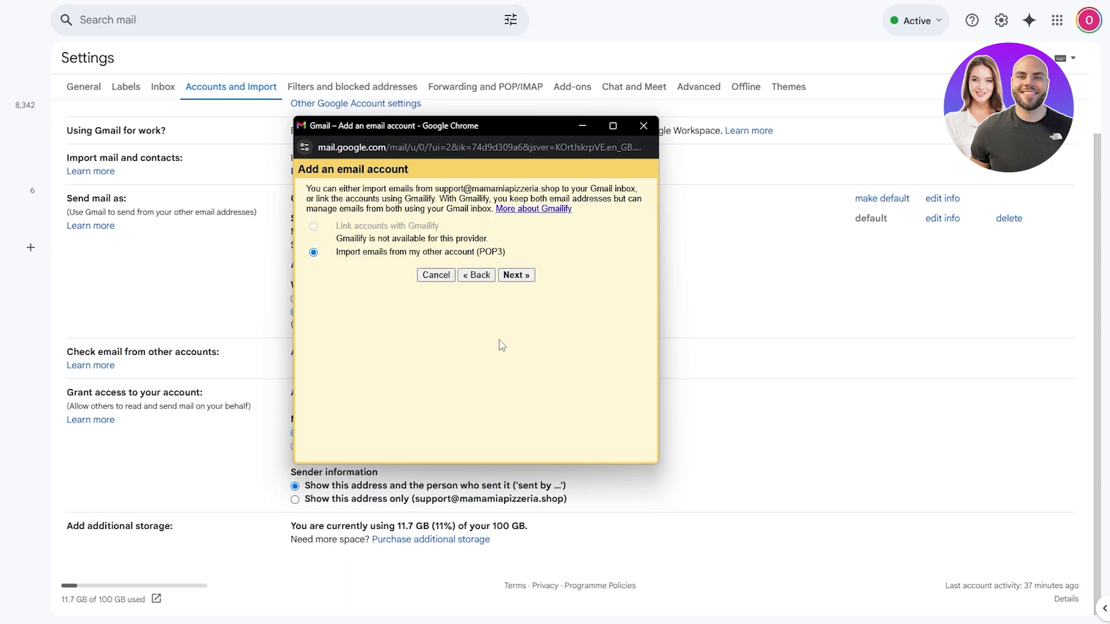
left_click_drag(391, 254, 472, 259)
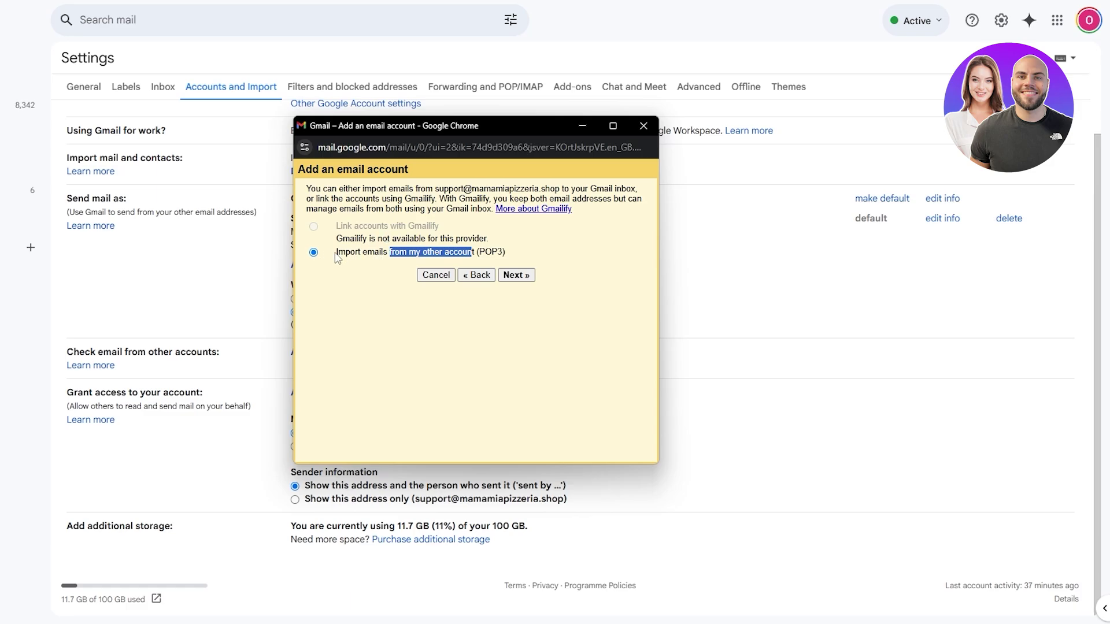
left_click(516, 275)
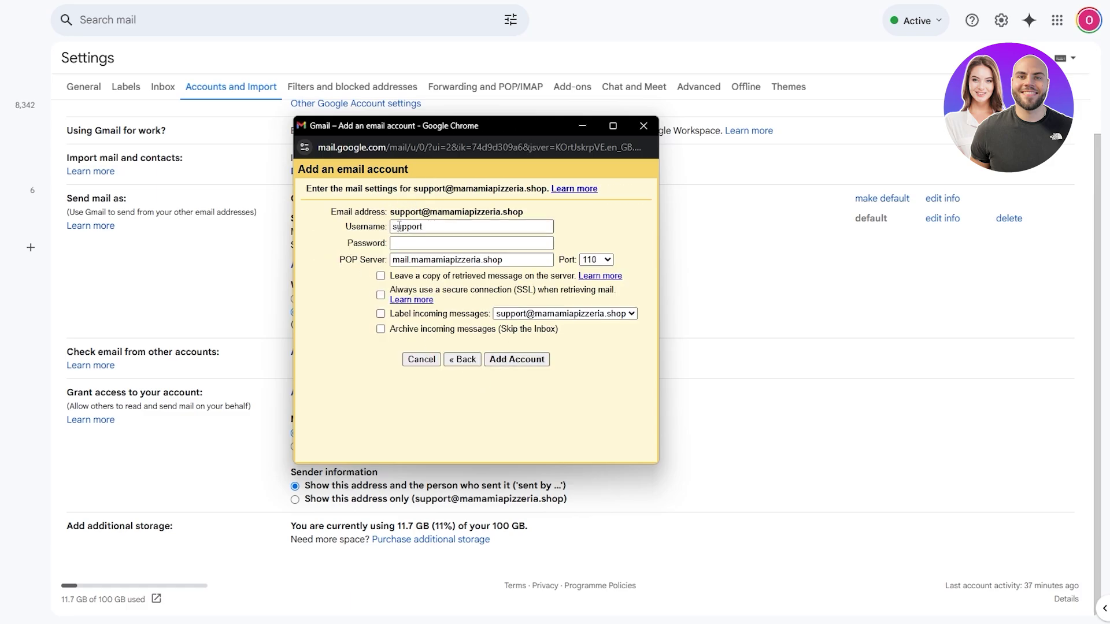
left_click_drag(429, 226, 363, 233)
key("ctrl+v")
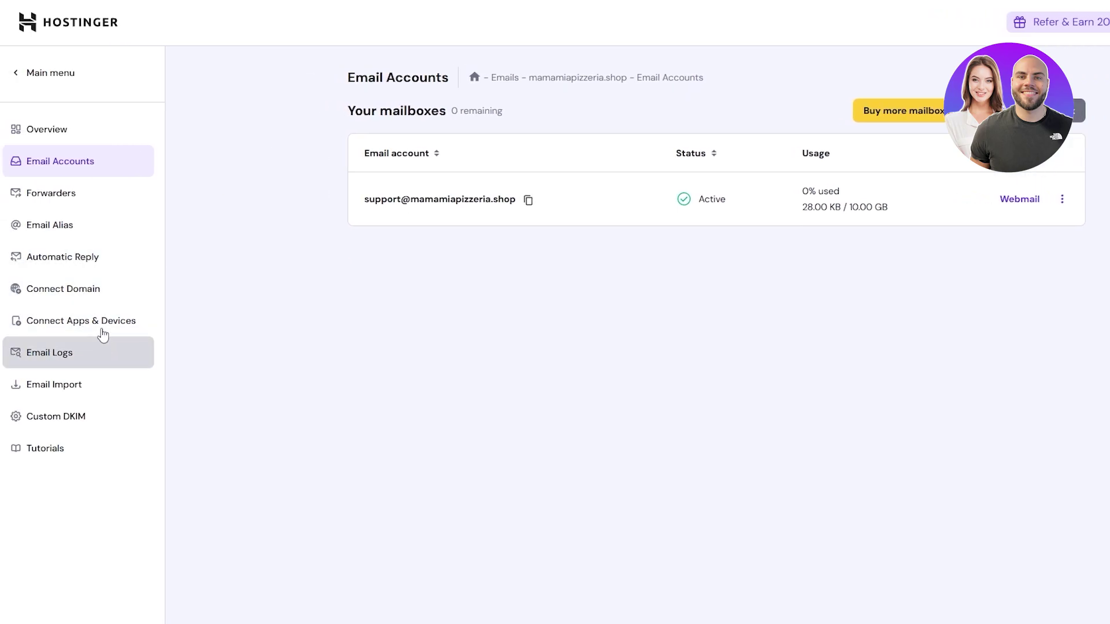
Set Gmail's POP server to pop.hostinger.com, copied from Hostinger's Connect Apps & Devices page.
left_click(104, 328)
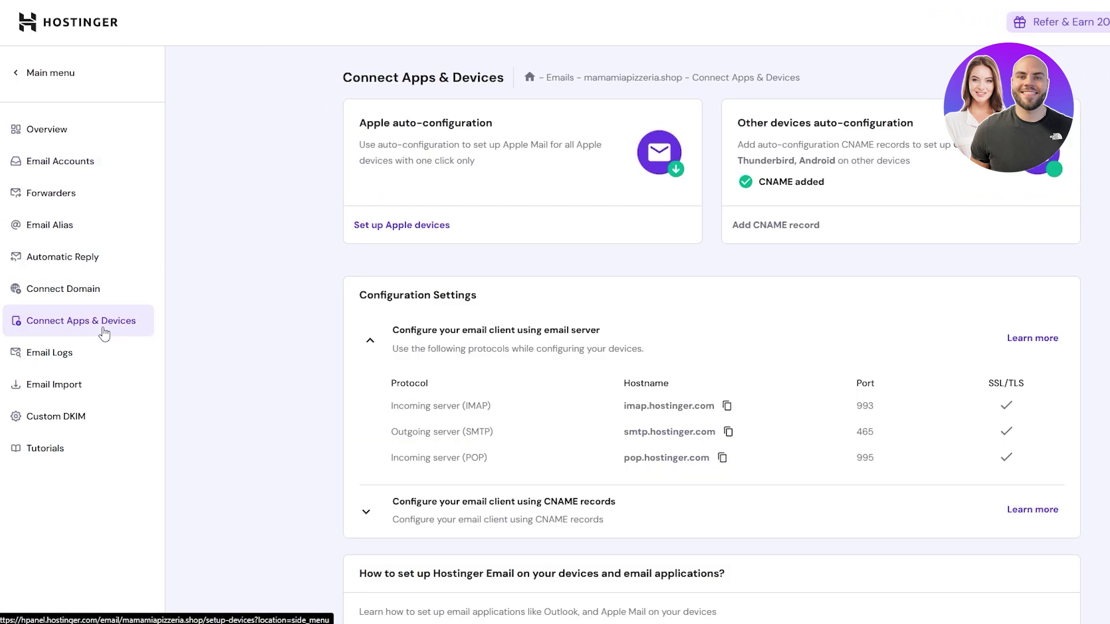
scroll(634, 354, "down", 3)
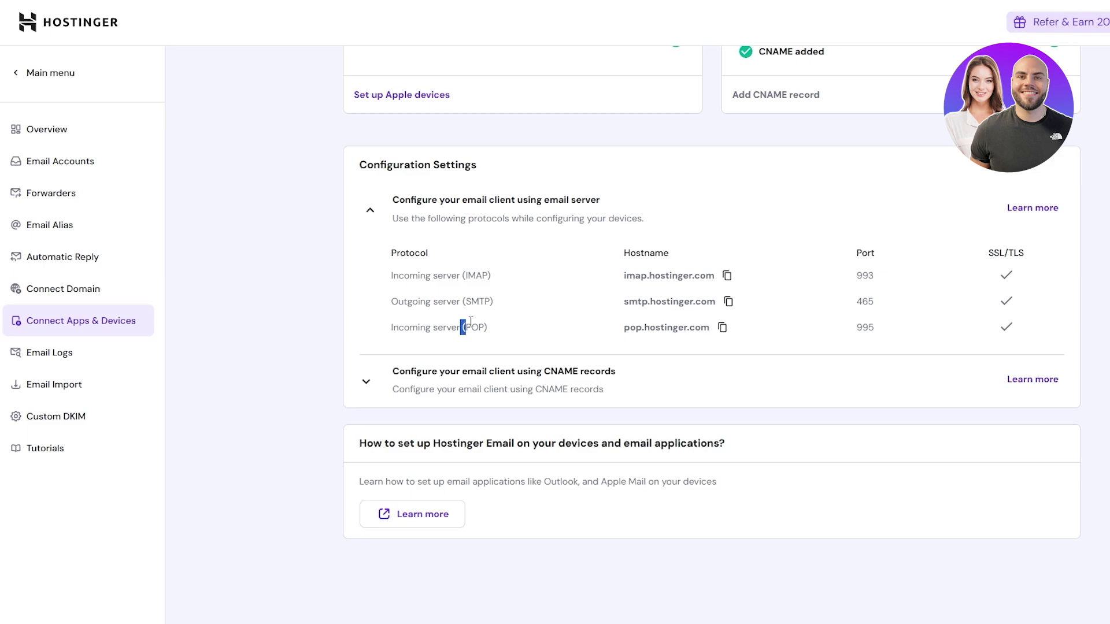
left_click(723, 328)
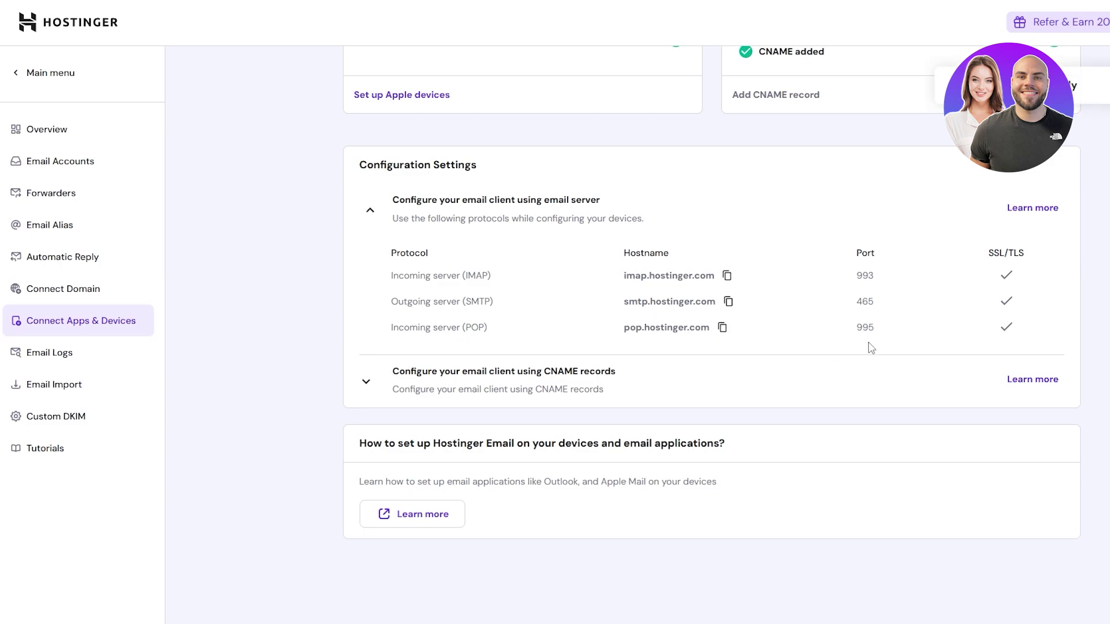
left_click(930, 572)
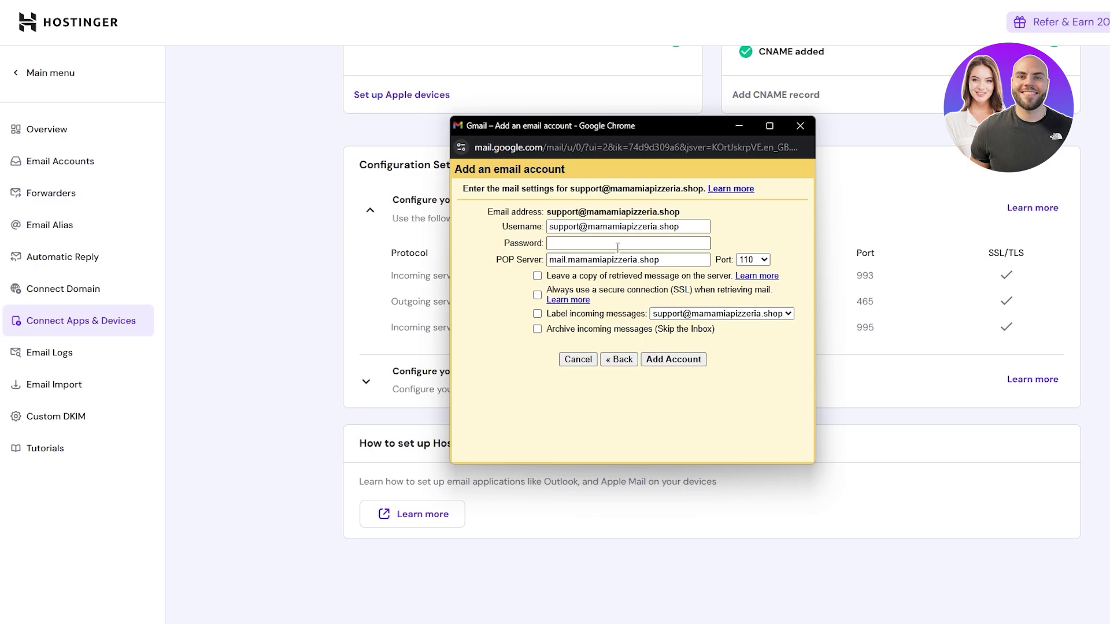
triple_click(568, 258)
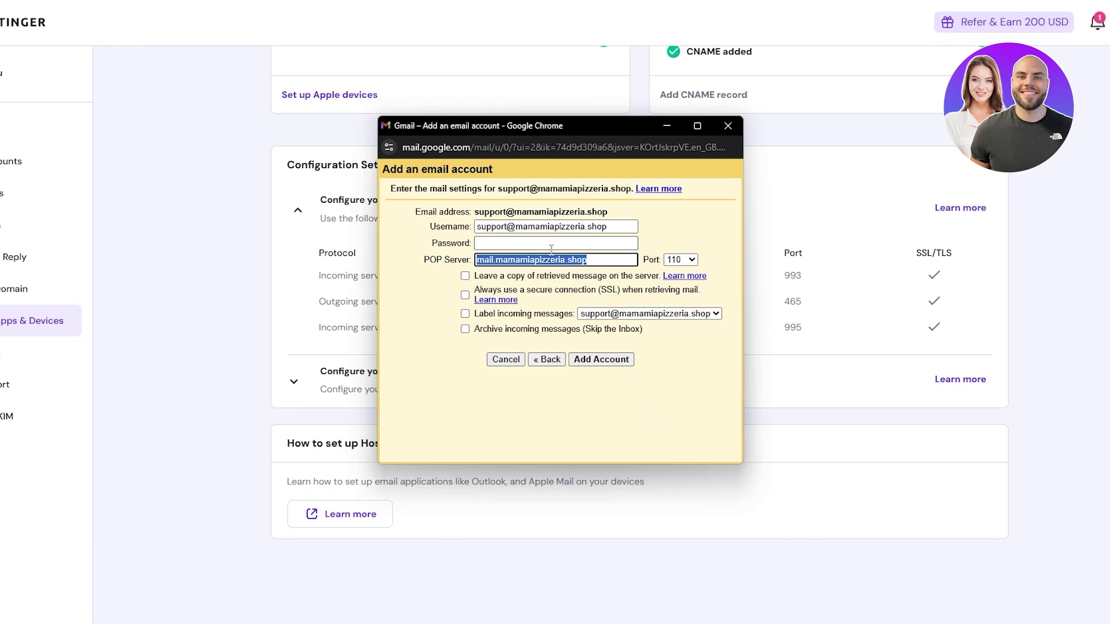
key("ctrl+v")
Set port 995, enable SSL and labelling of incoming messages, and add the POP account.
left_click(680, 260)
left_click(690, 308)
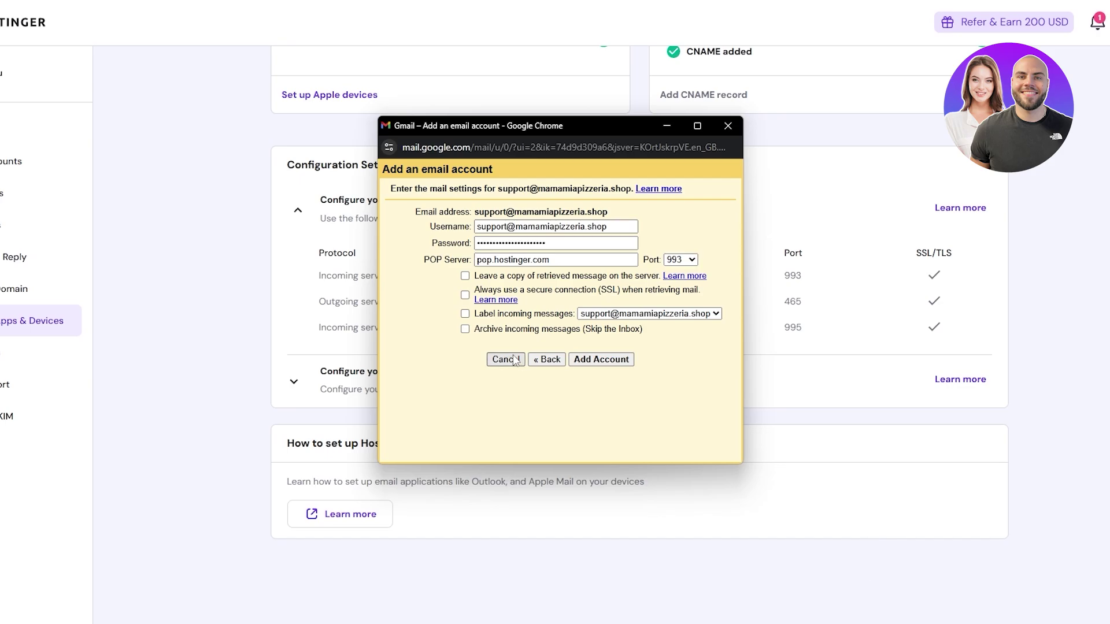
left_click(465, 315)
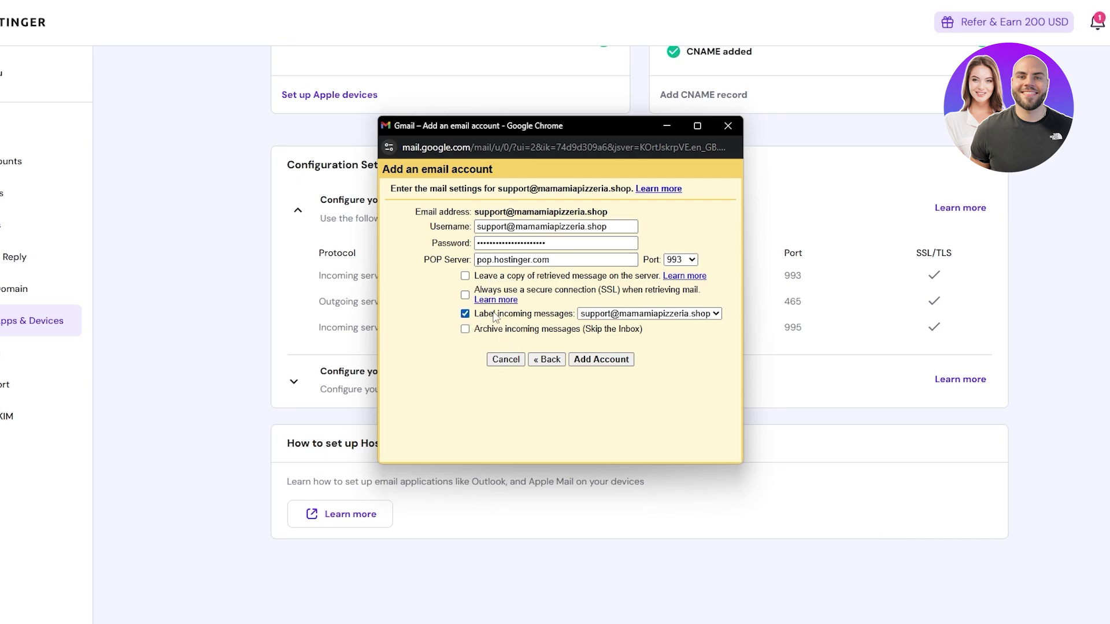
left_click(464, 296)
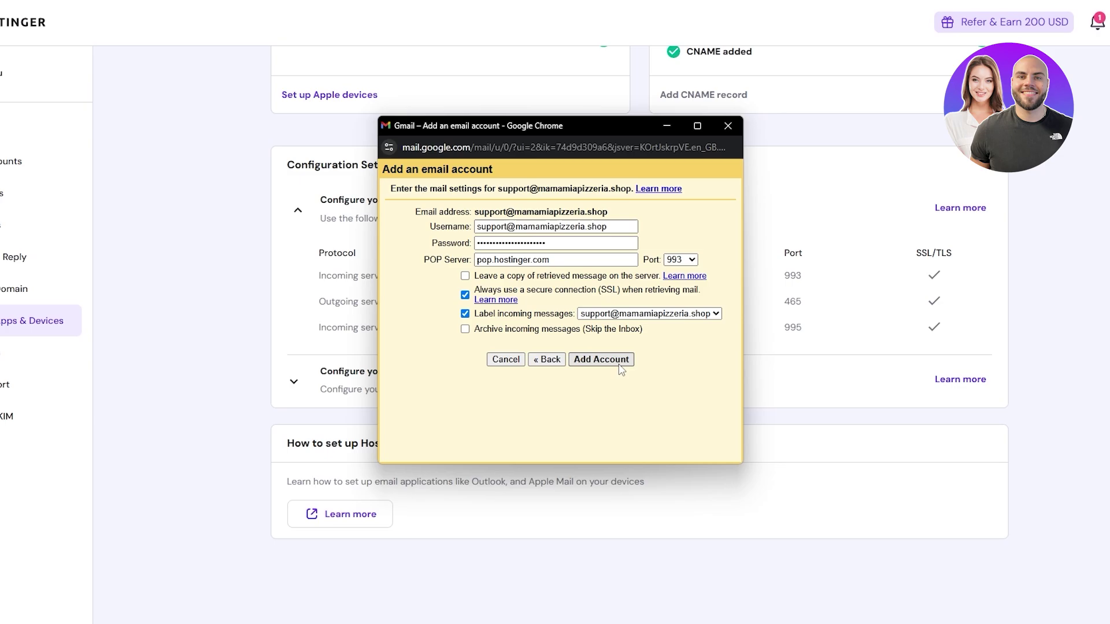
left_click_drag(608, 126, 395, 126)
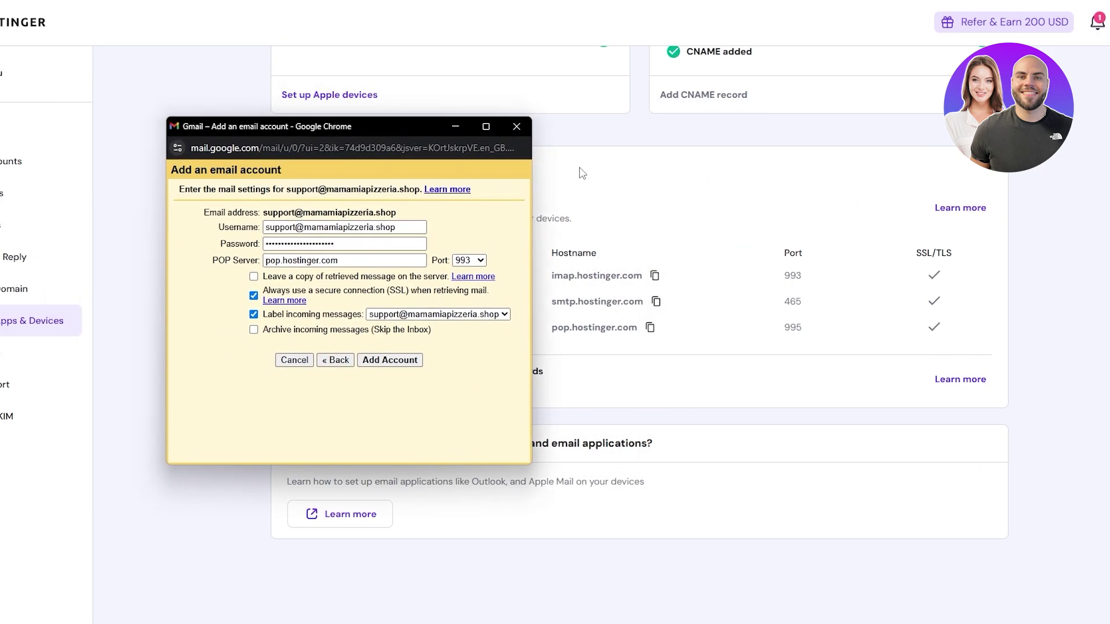
left_click(478, 261)
left_click(466, 319)
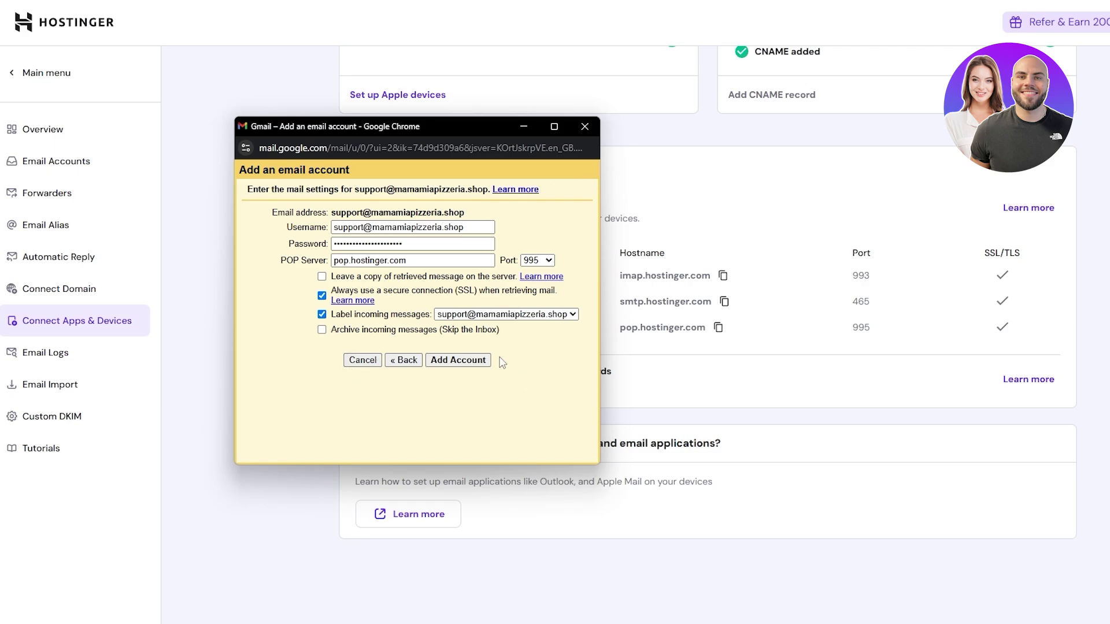
left_click(483, 363)
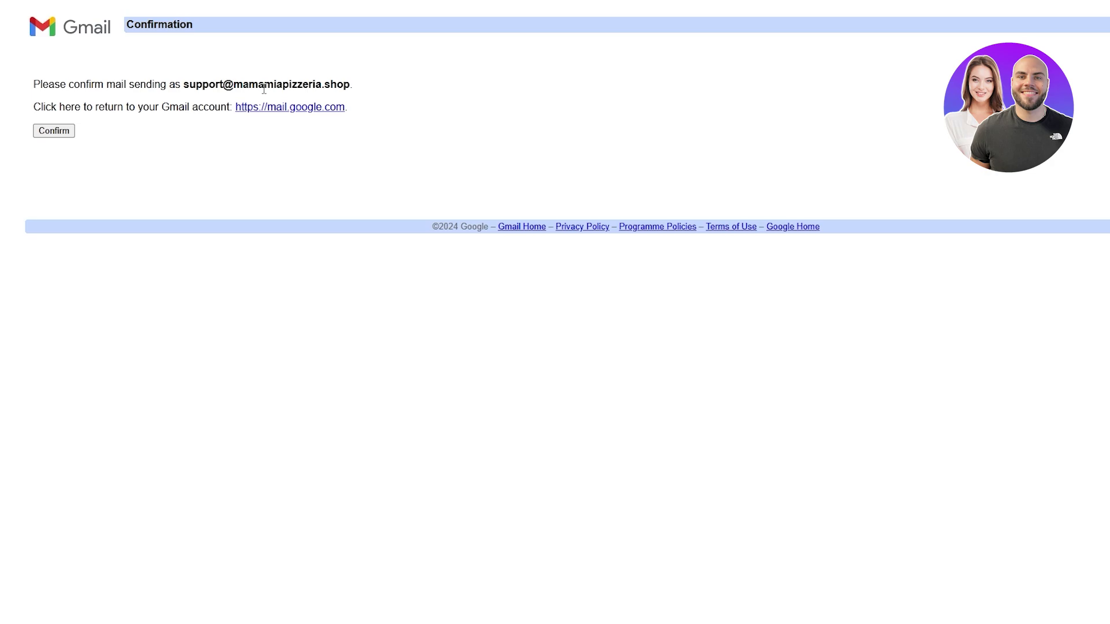
Confirm sending as the domain address via the verification links in both Gmail confirmation emails.
left_click(260, 107)
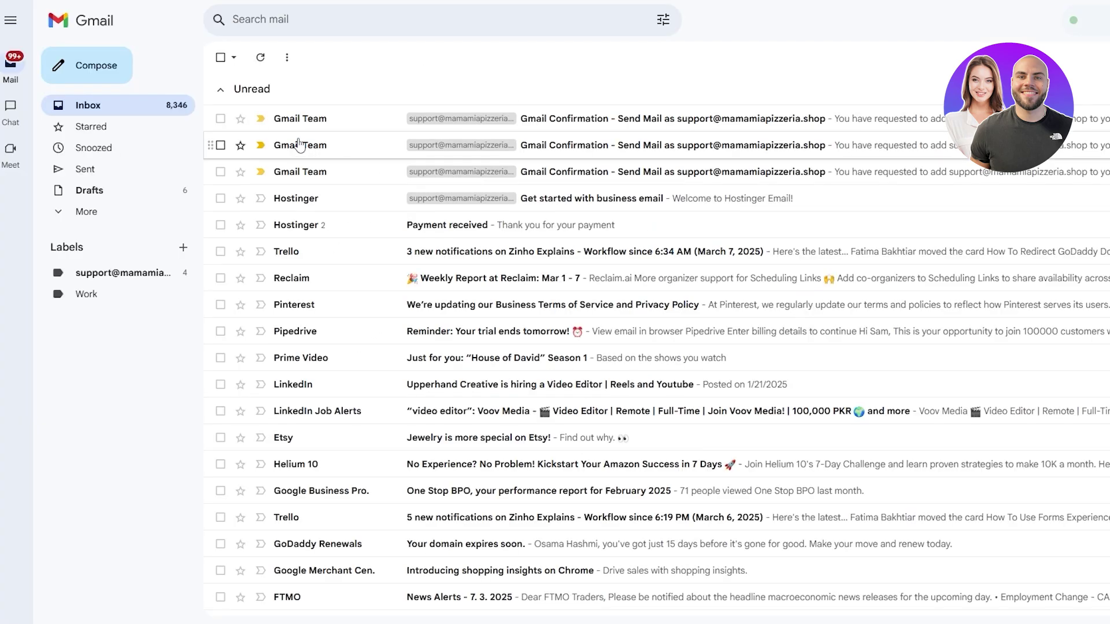
left_click(647, 171)
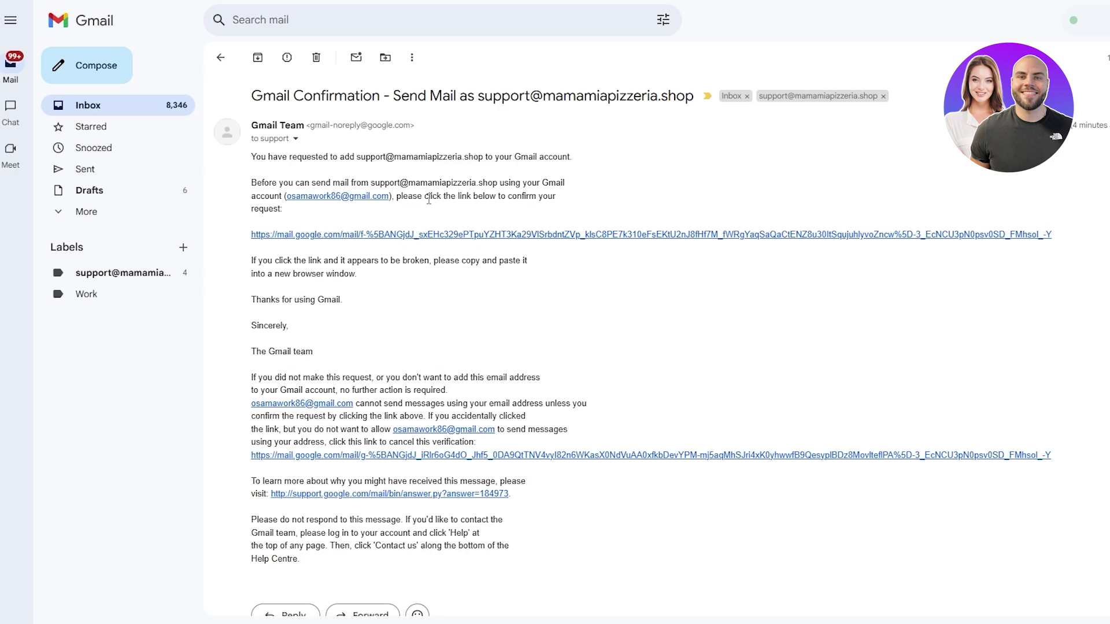
left_click_drag(429, 196, 543, 196)
left_click(588, 235)
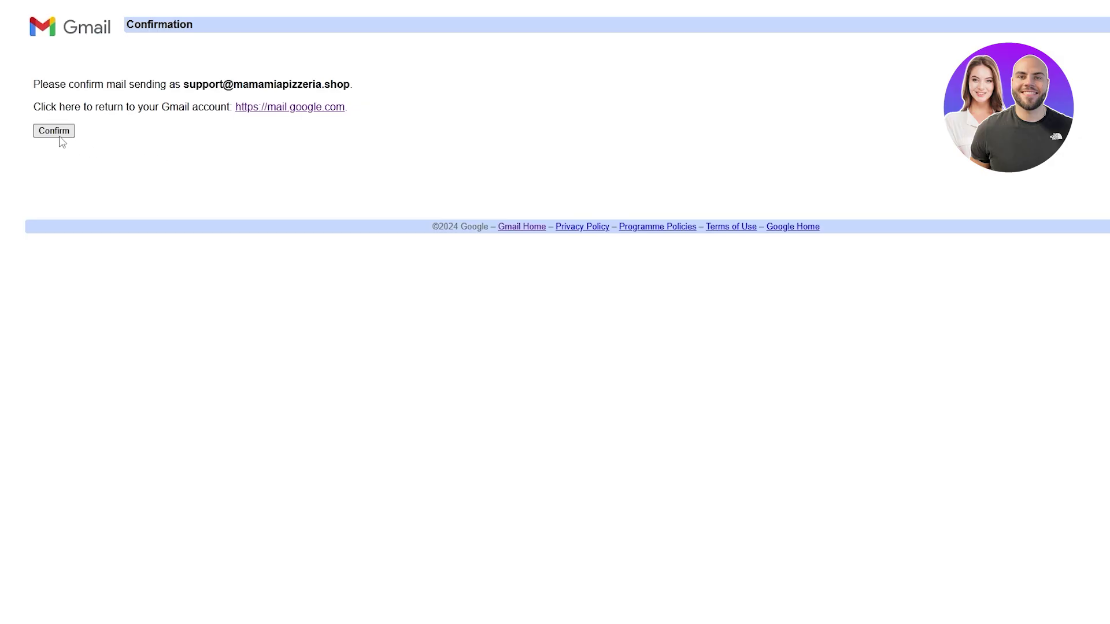
left_click(57, 135)
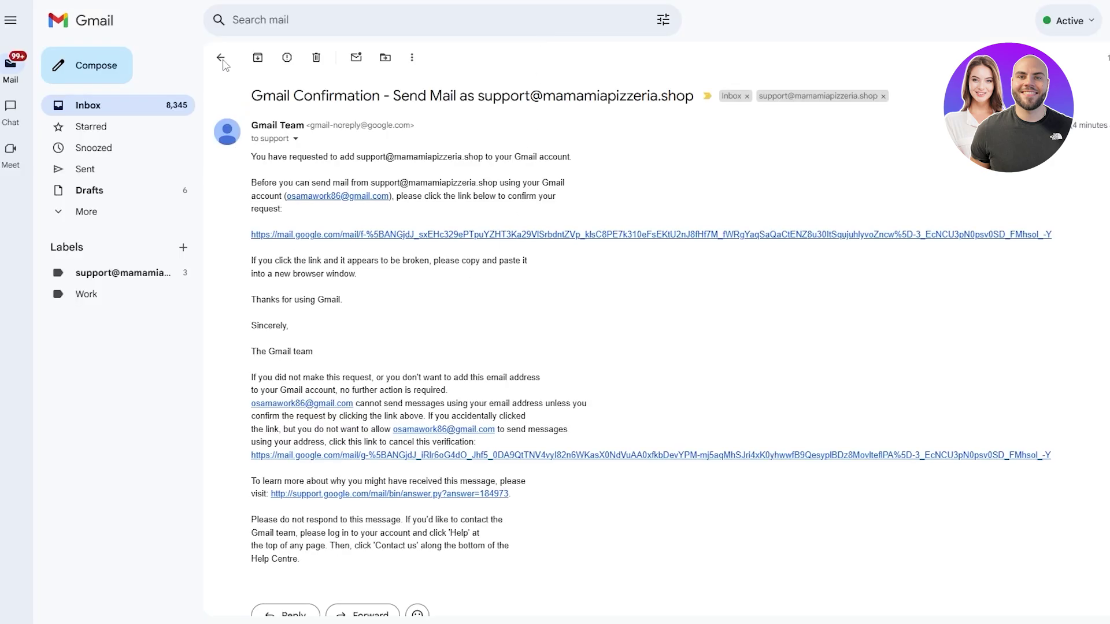
left_click(226, 58)
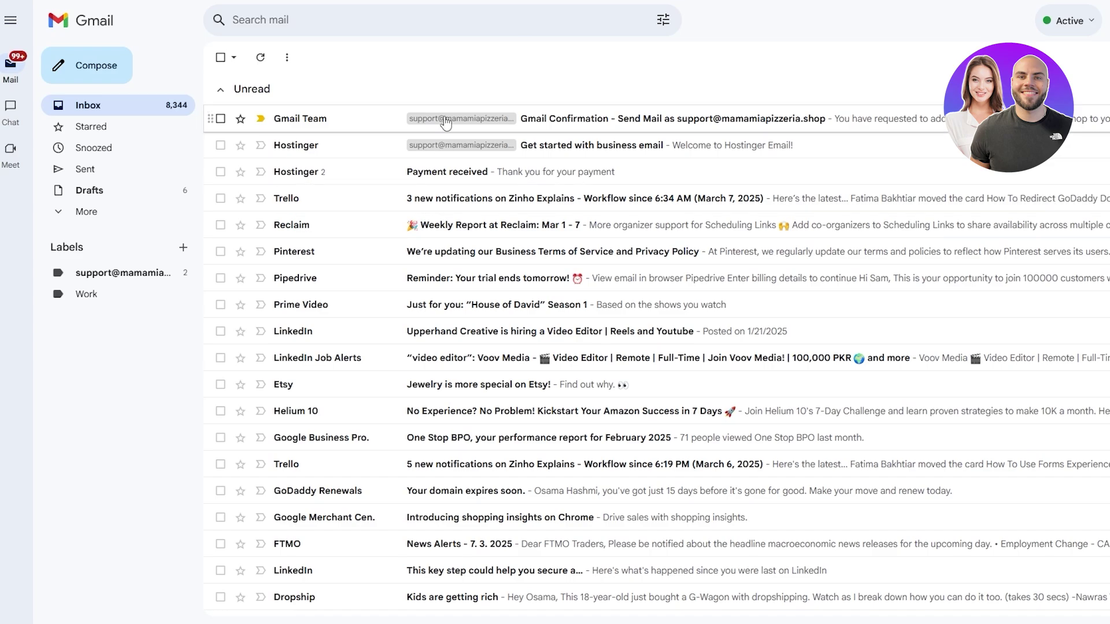
left_click(445, 121)
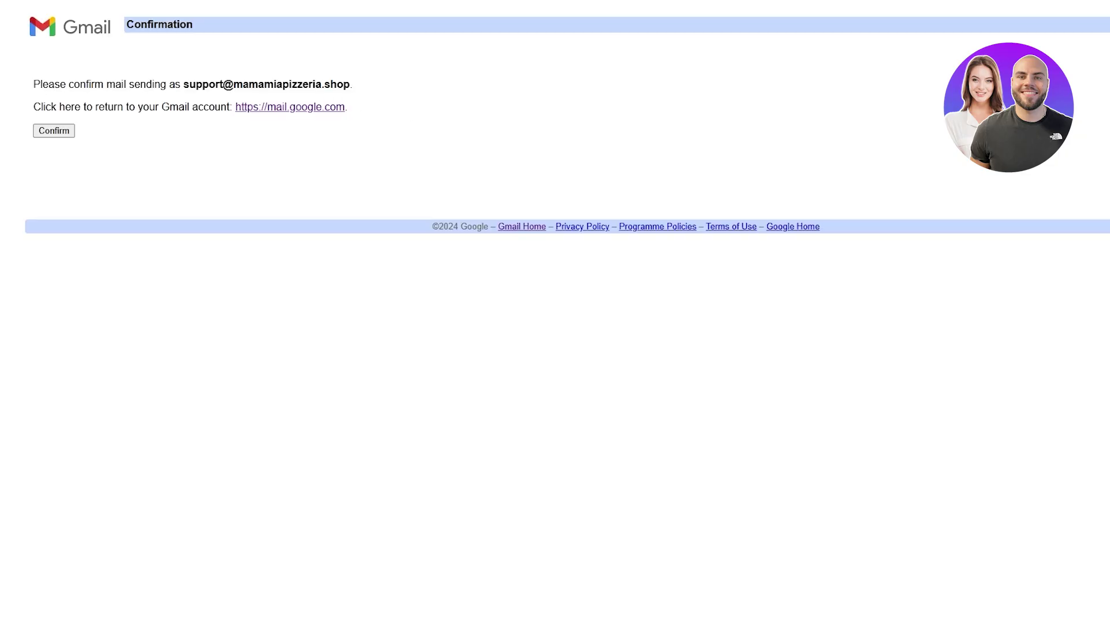
left_click(54, 130)
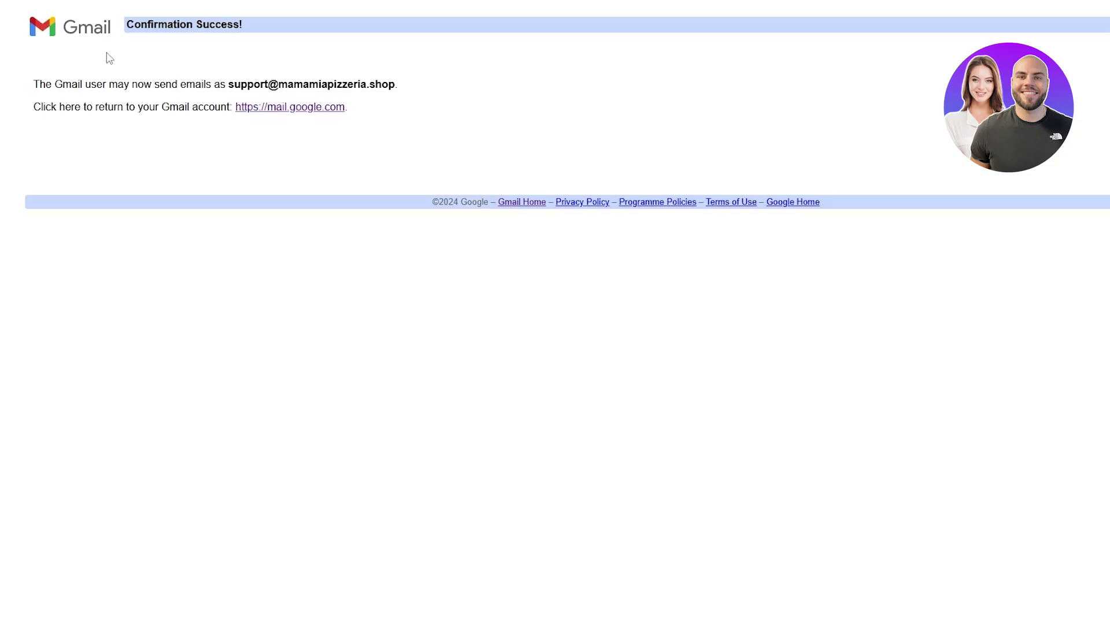
left_click(59, 29)
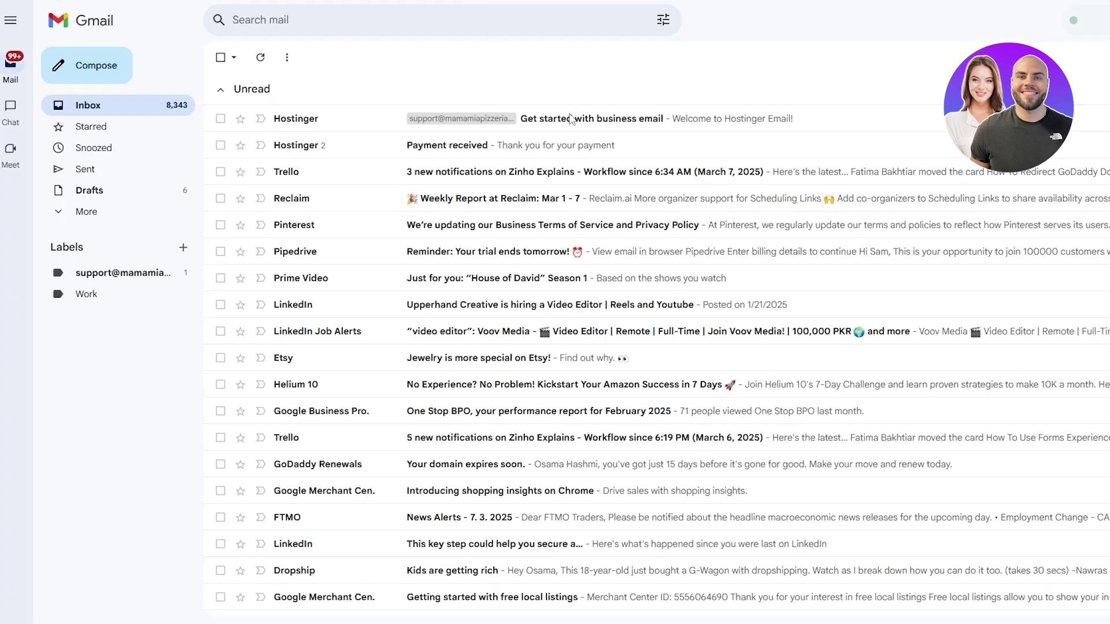
Open the imported Hostinger welcome email in Gmail, then return to the inbox list.
left_click_drag(492, 118, 651, 117)
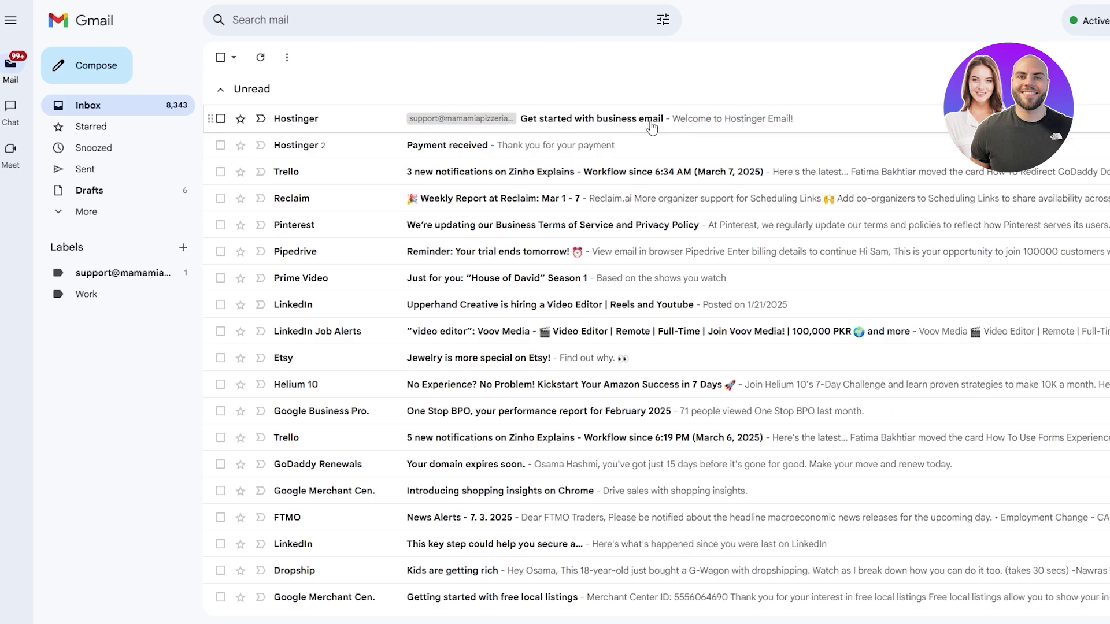
left_click(650, 118)
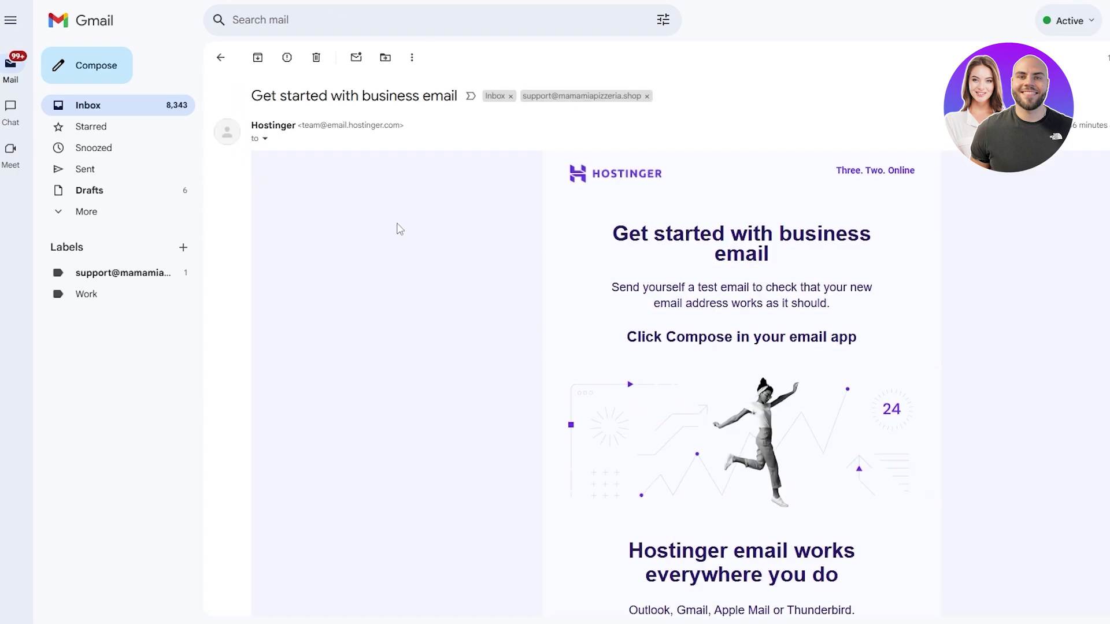
left_click(220, 58)
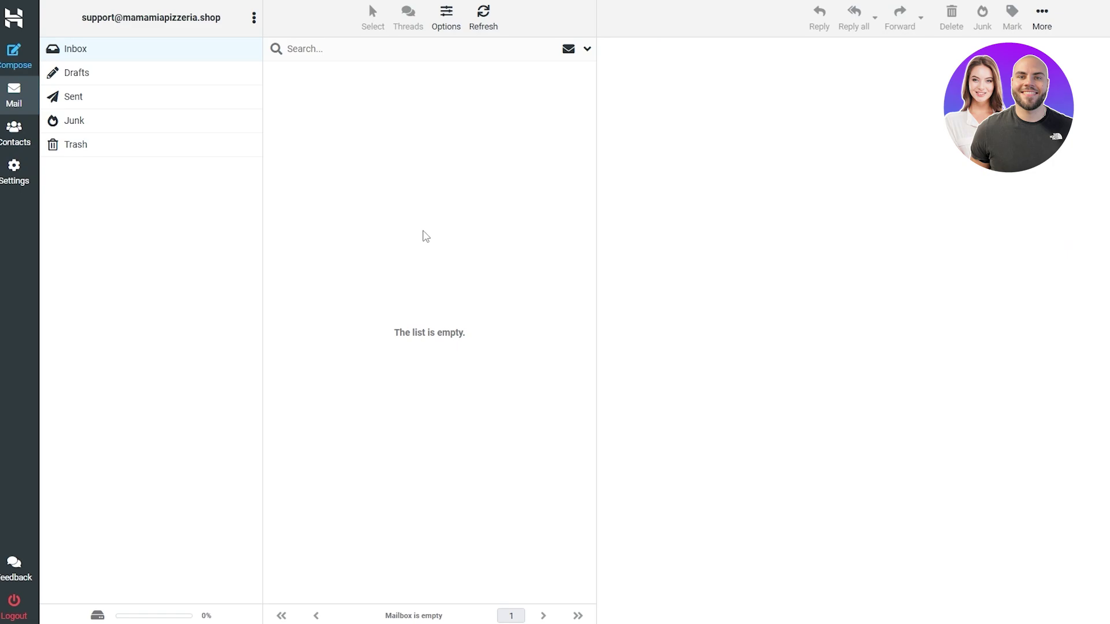